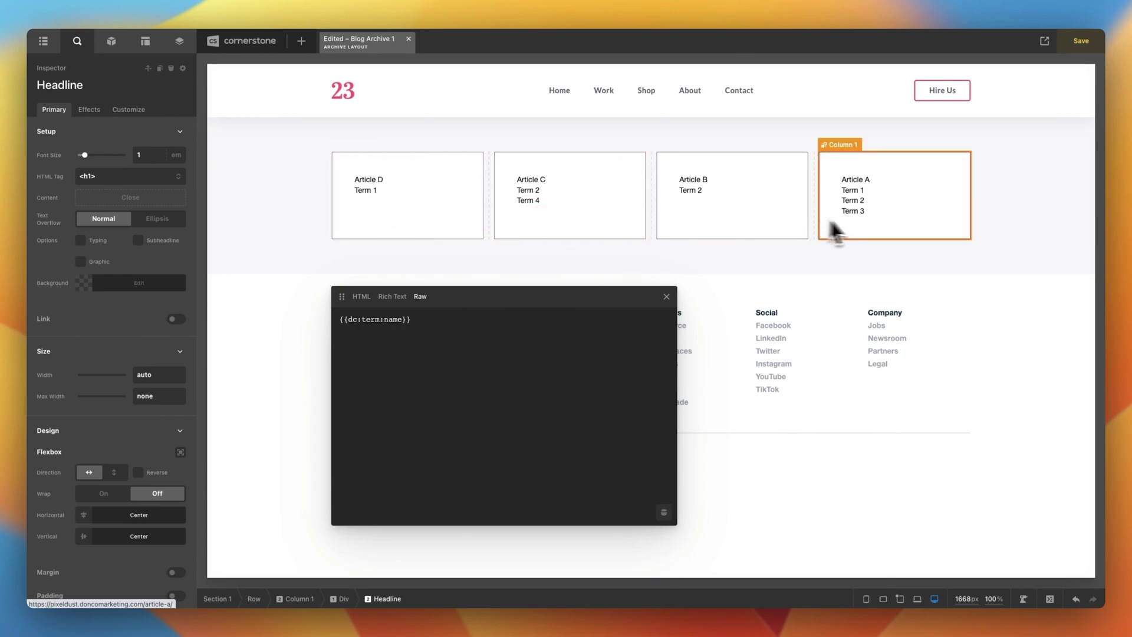
Save the Blog Archive 1 layout that lists each article's category terms.
{"action": "key", "text": "super+s"}
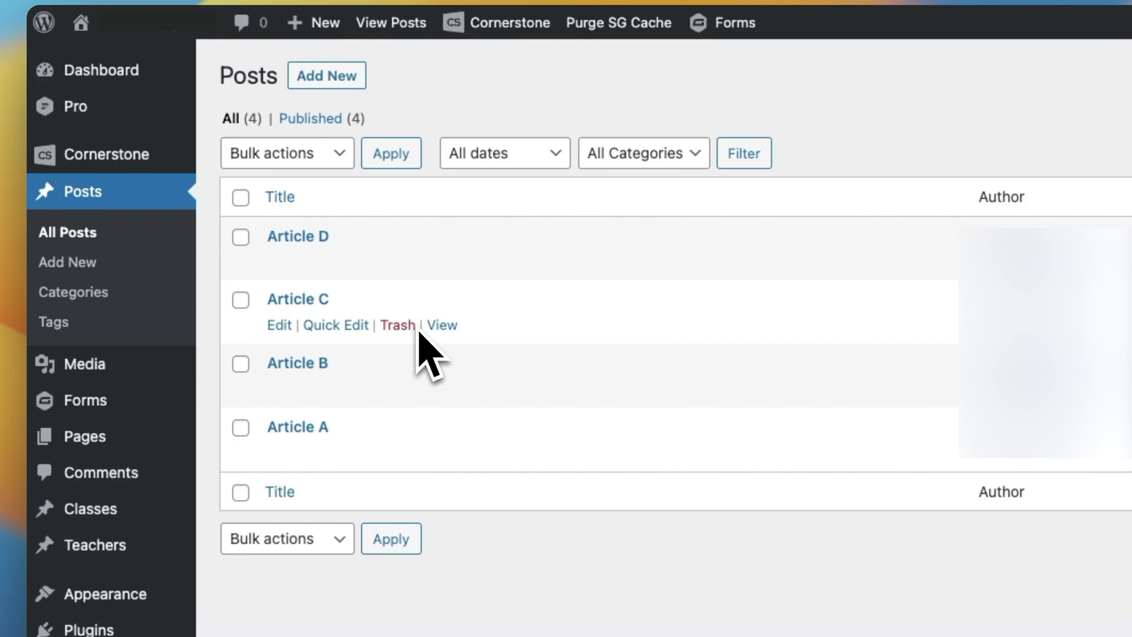
Check the category terms Term 1–4, then return to the list of Articles A–D.
{"action": "left_click", "coordinate": [94, 303]}
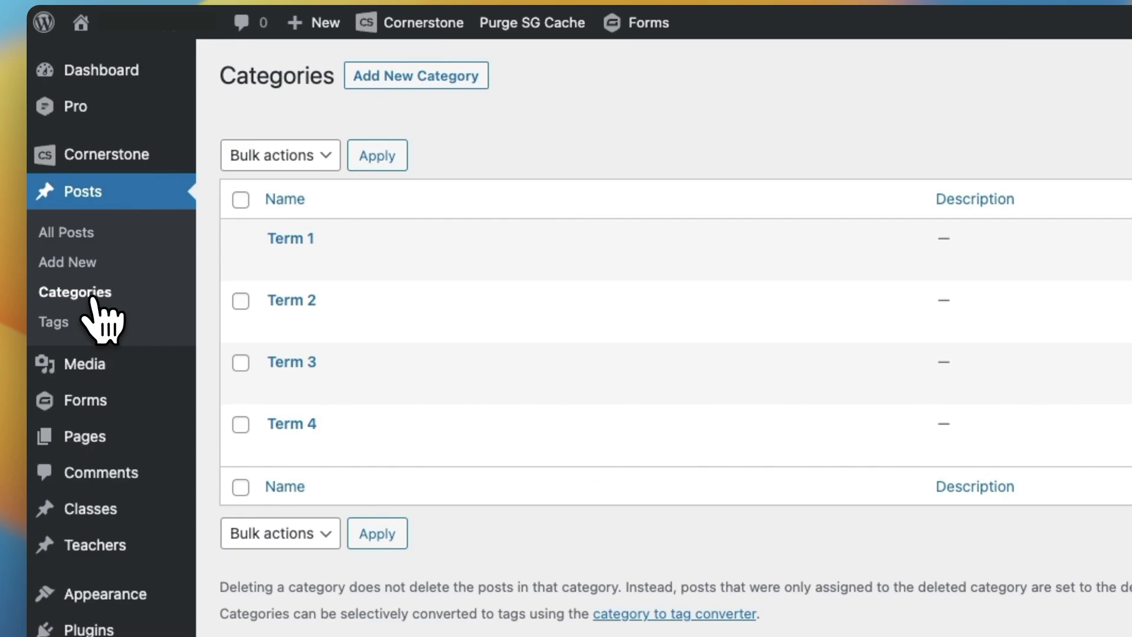
{"action": "left_click", "coordinate": [72, 239]}
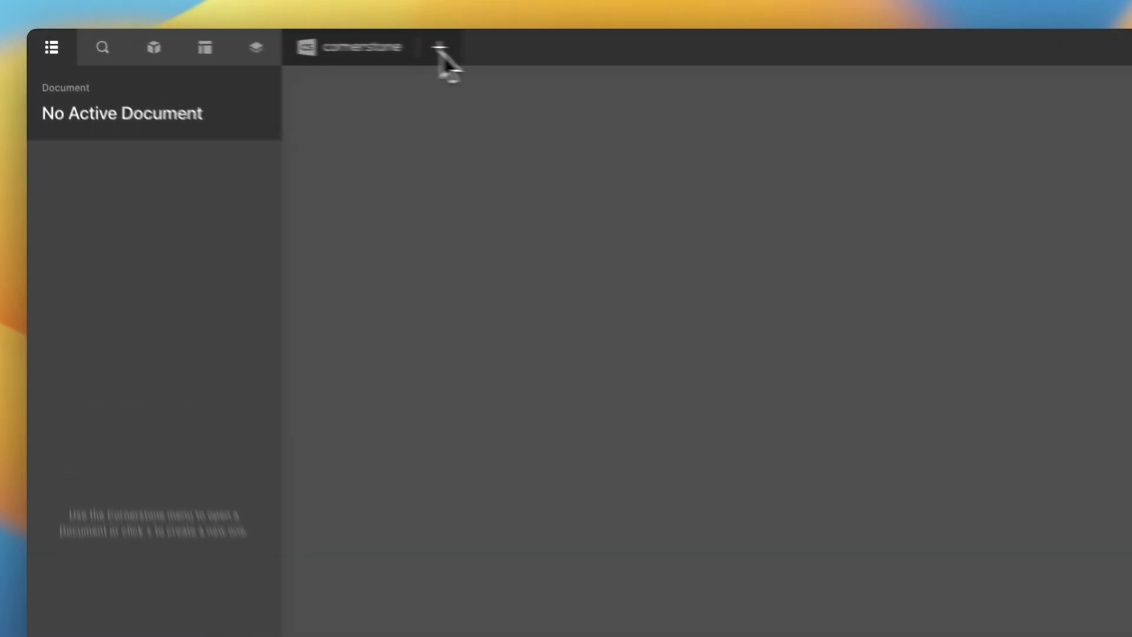
Create a new archive layout starting from scratch.
{"action": "left_click", "coordinate": [300, 41]}
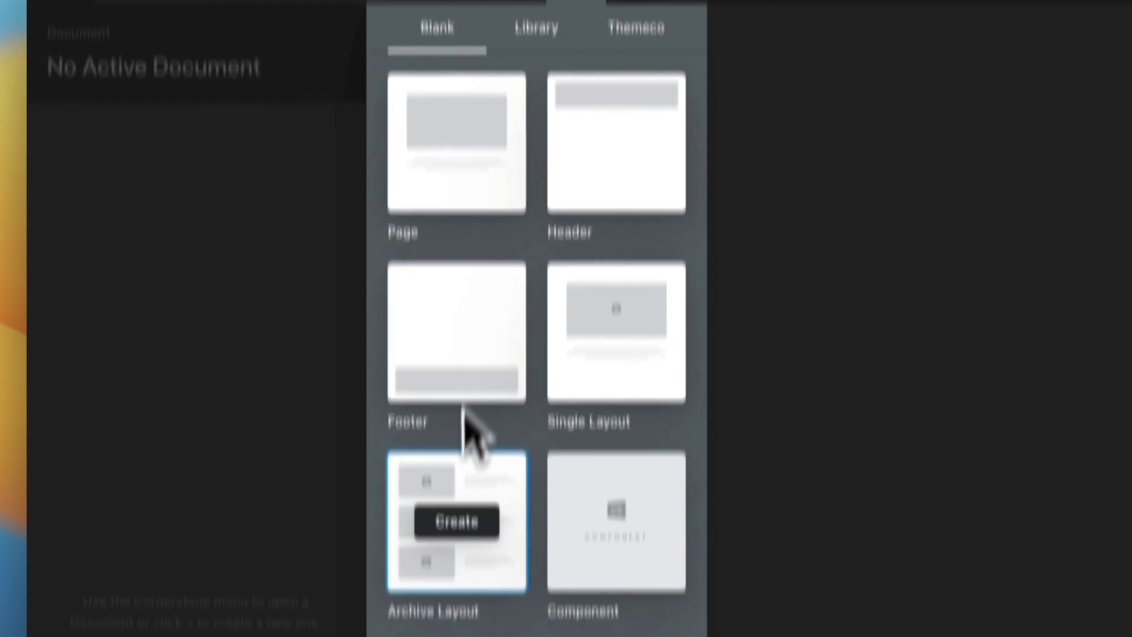
{"action": "left_click", "coordinate": [458, 594]}
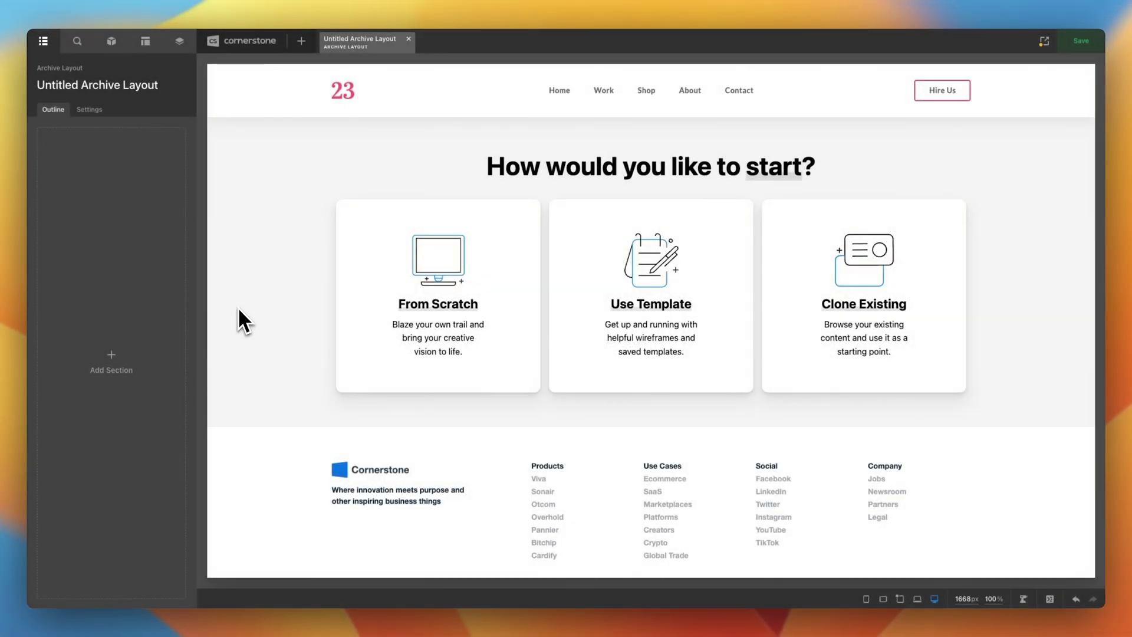
{"action": "left_click", "coordinate": [436, 305]}
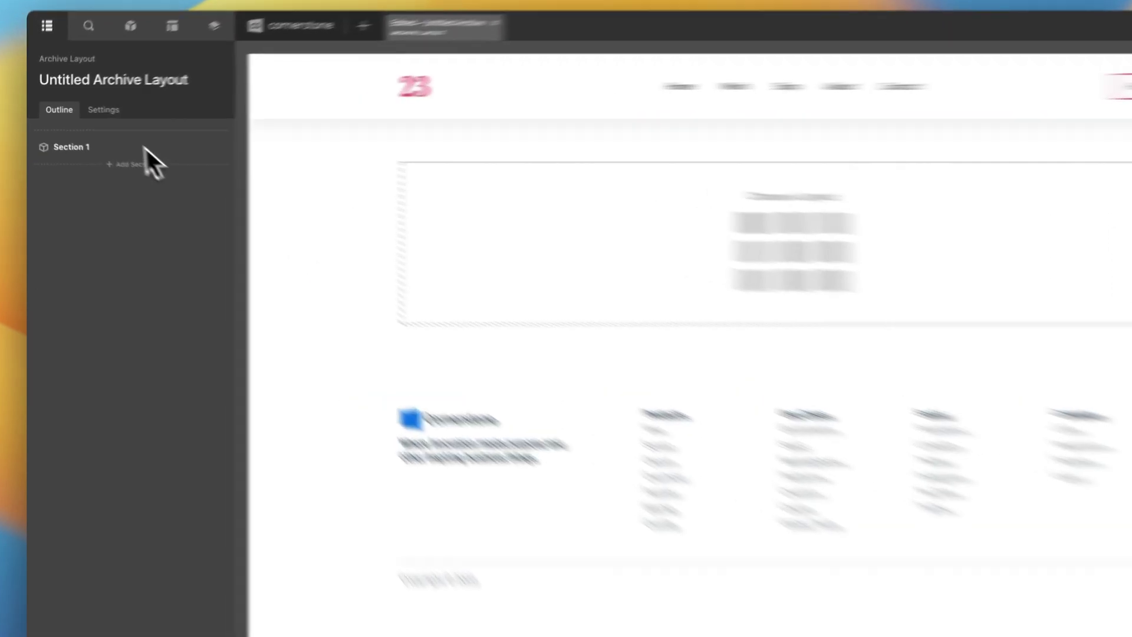
Give the layout a display condition group of 'Blog is being viewed'.
{"action": "left_click", "coordinate": [91, 112]}
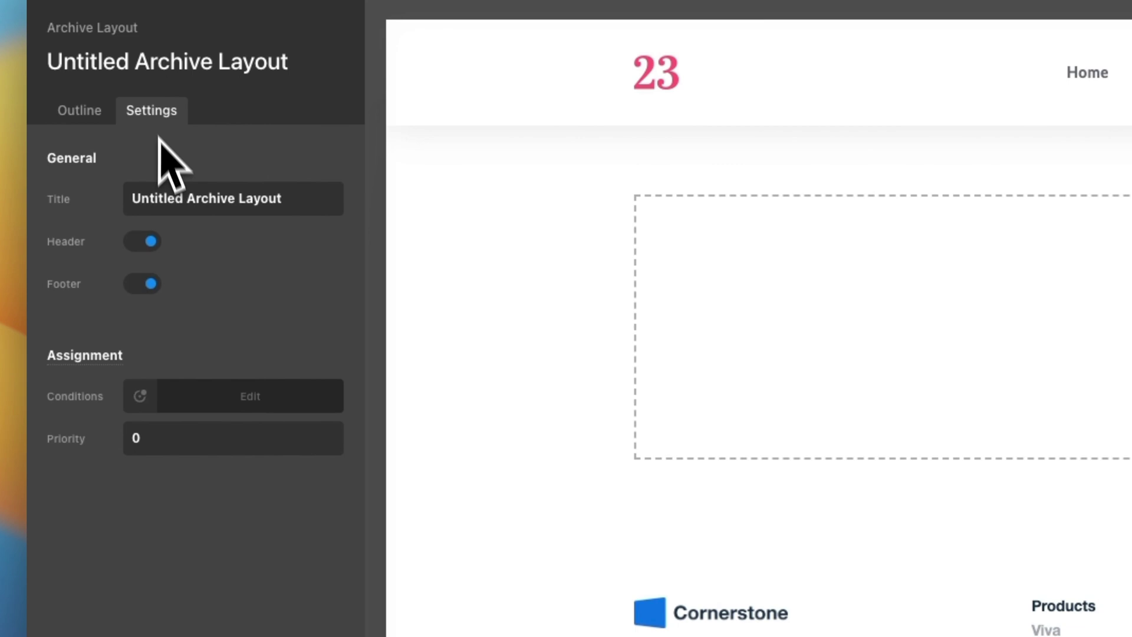
{"action": "left_click", "coordinate": [167, 379]}
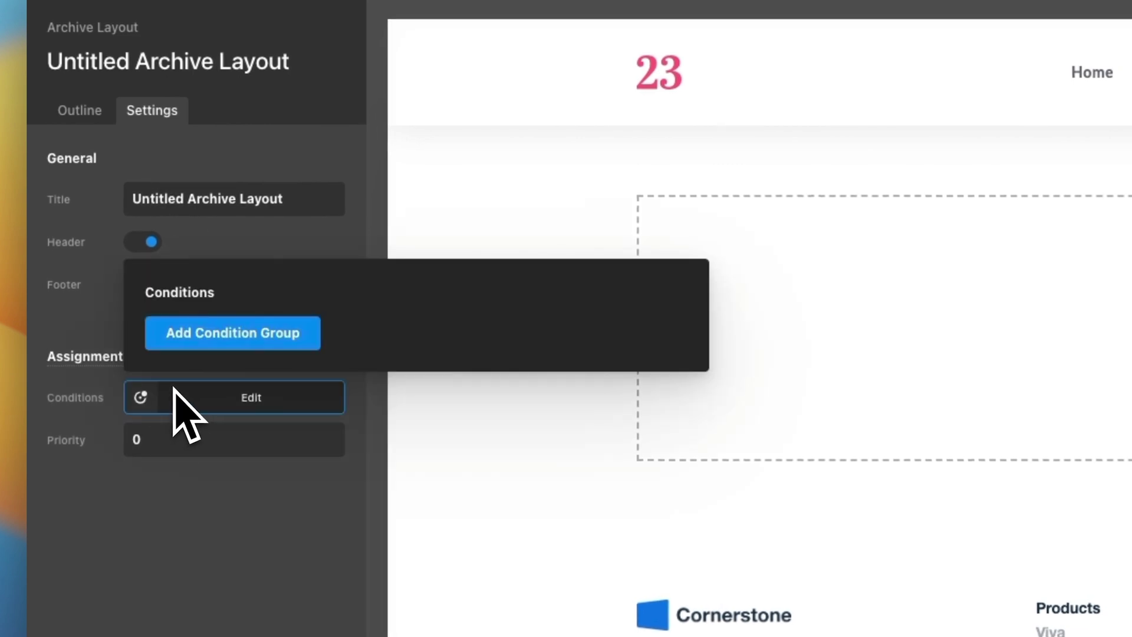
{"action": "left_click", "coordinate": [180, 343]}
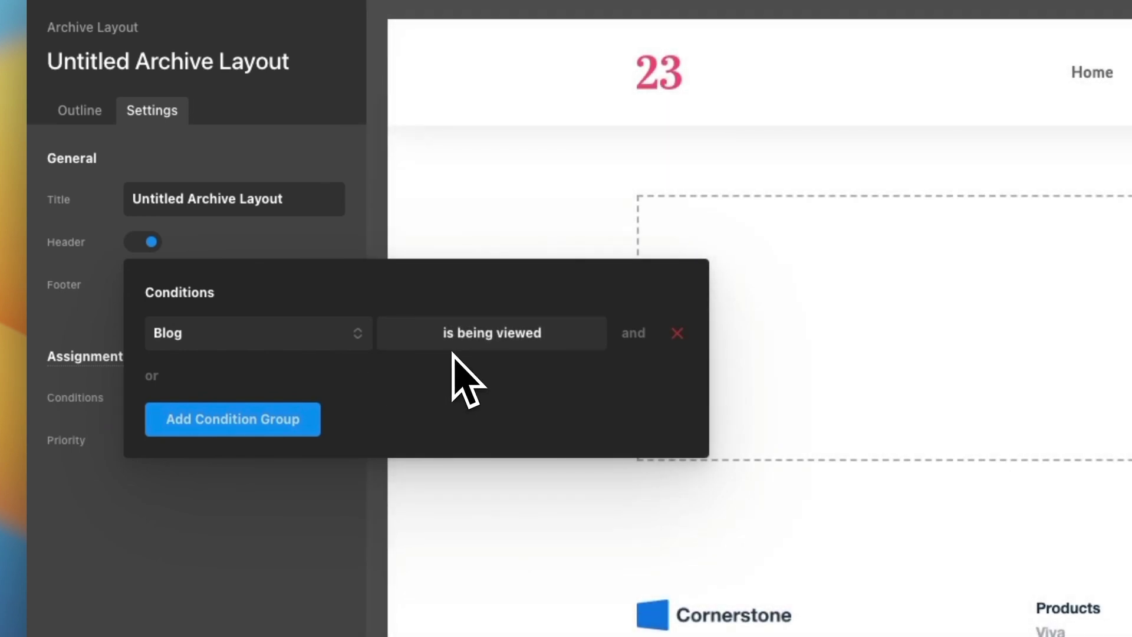
{"action": "left_click", "coordinate": [252, 334]}
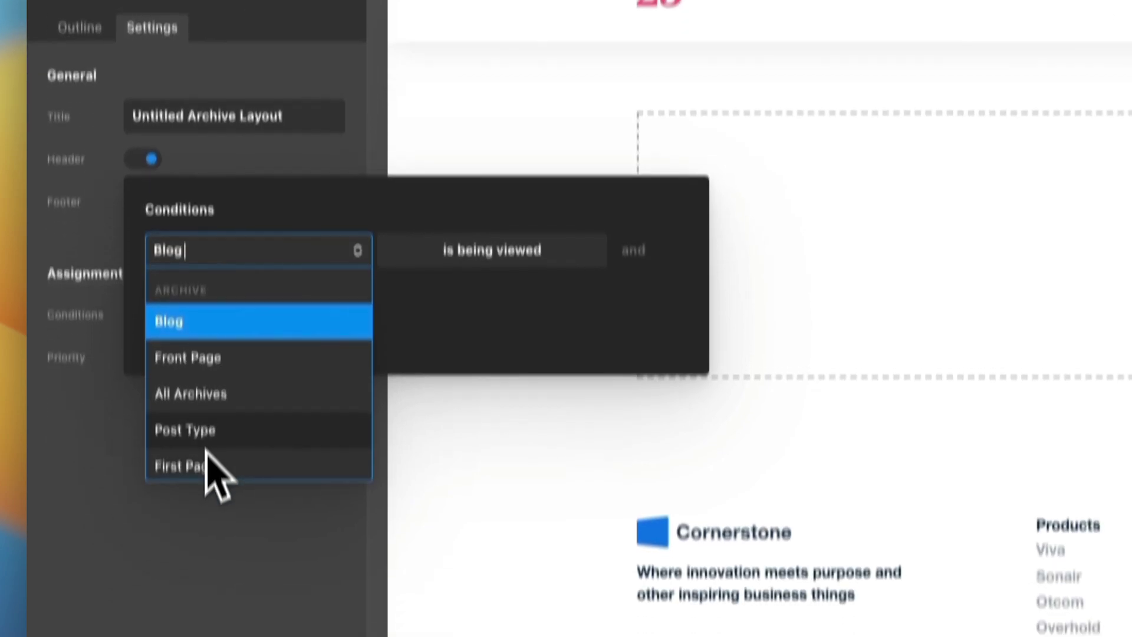
{"action": "left_click", "coordinate": [218, 513]}
{"action": "left_click", "coordinate": [484, 187]}
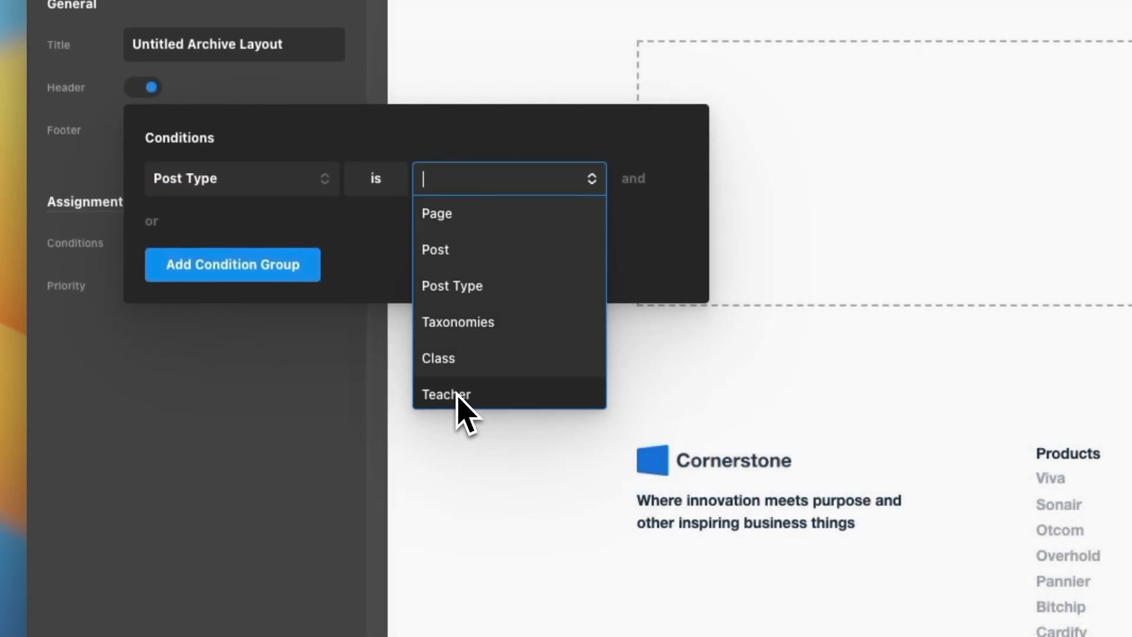
{"action": "left_click", "coordinate": [457, 395]}
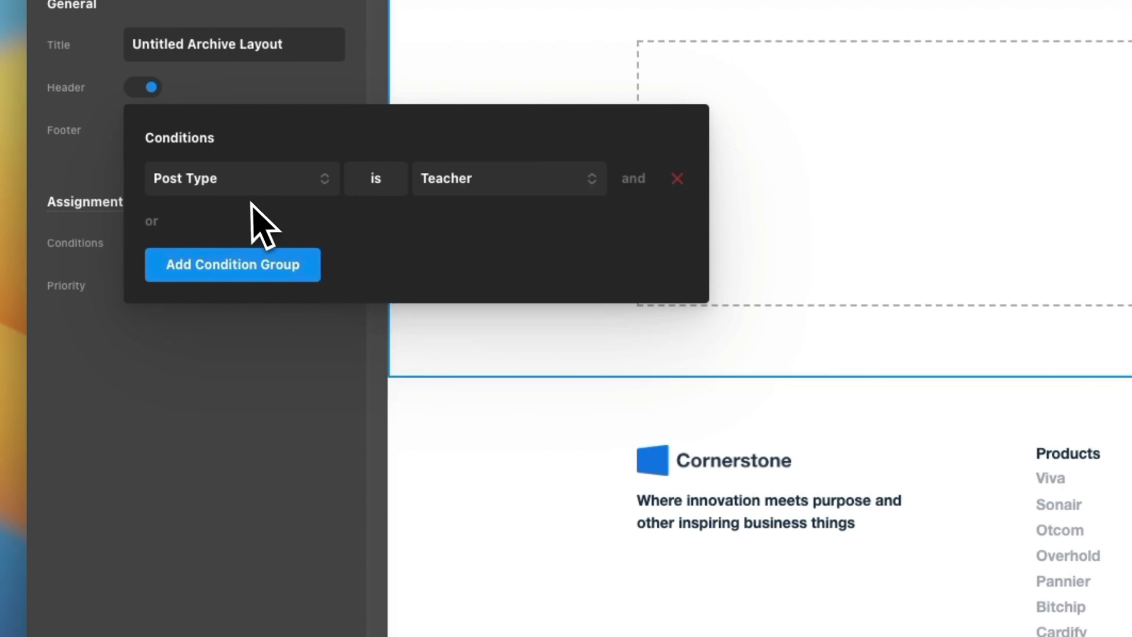
{"action": "left_click", "coordinate": [242, 182]}
{"action": "left_click", "coordinate": [227, 251]}
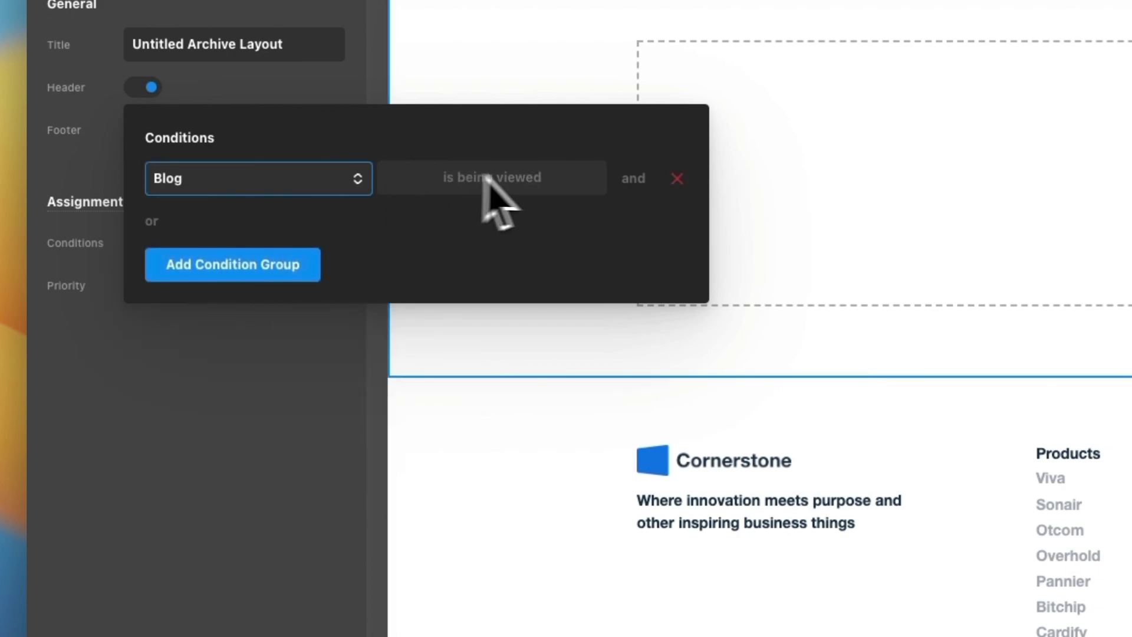
{"action": "left_click", "coordinate": [192, 461]}
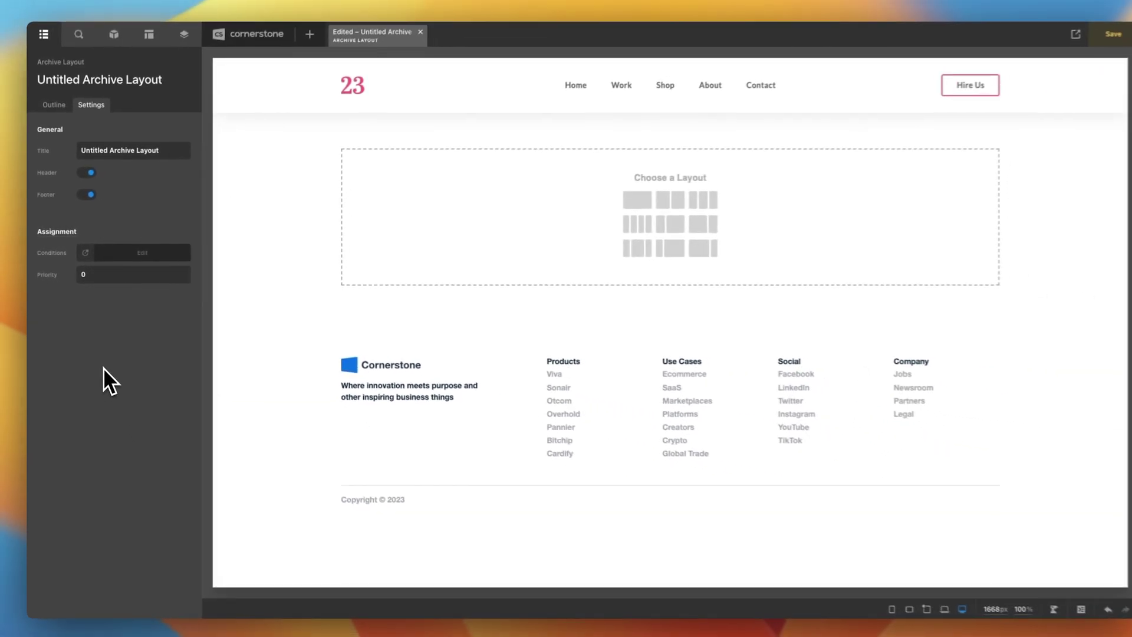
Title the layout 'Blog Archive 1' and save it.
{"action": "triple_click", "coordinate": [109, 154]}
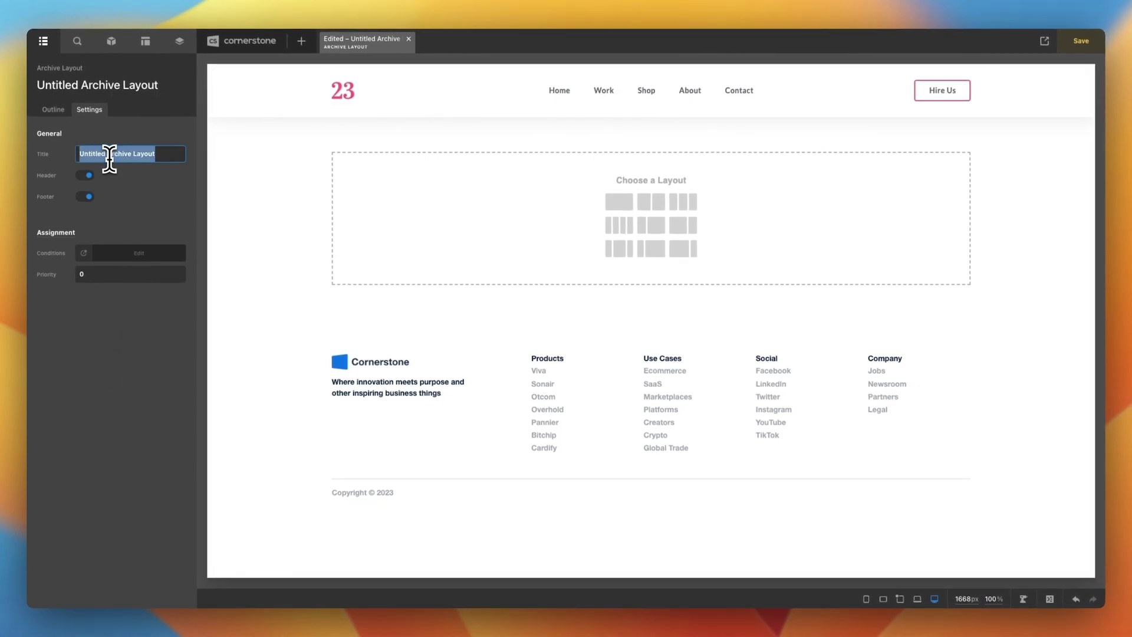
{"action": "type", "text": "Blog Archive"}
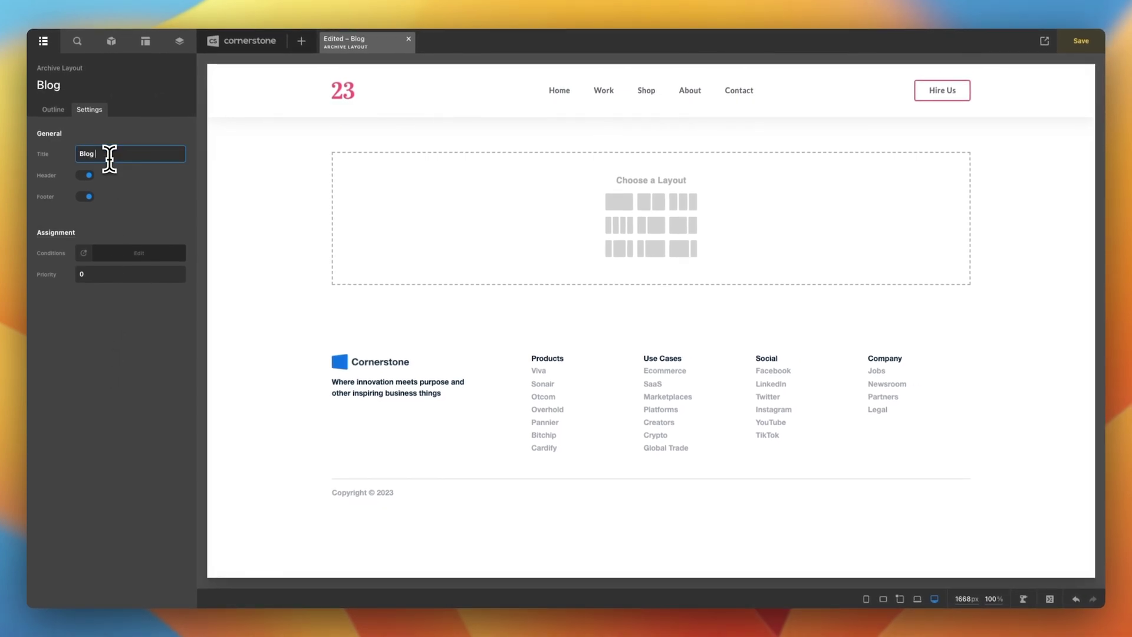
{"action": "type", "text": " 1"}
{"action": "key", "text": "super+s"}
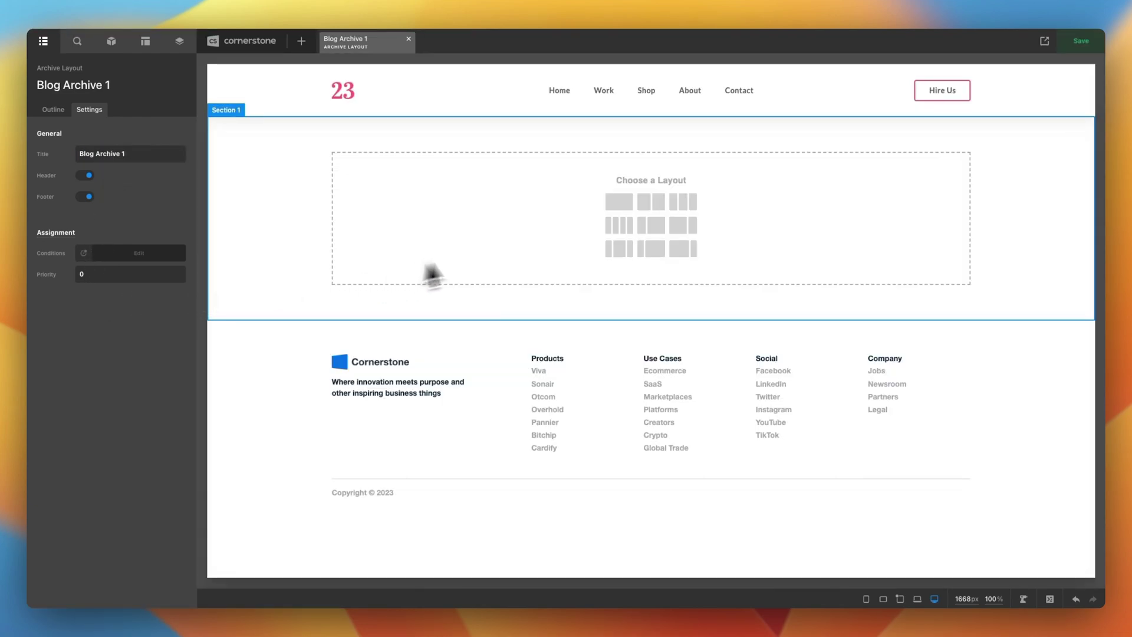
Add a four-column row, then delete Columns 2–4 so only Column 1 remains.
{"action": "left_click", "coordinate": [614, 229]}
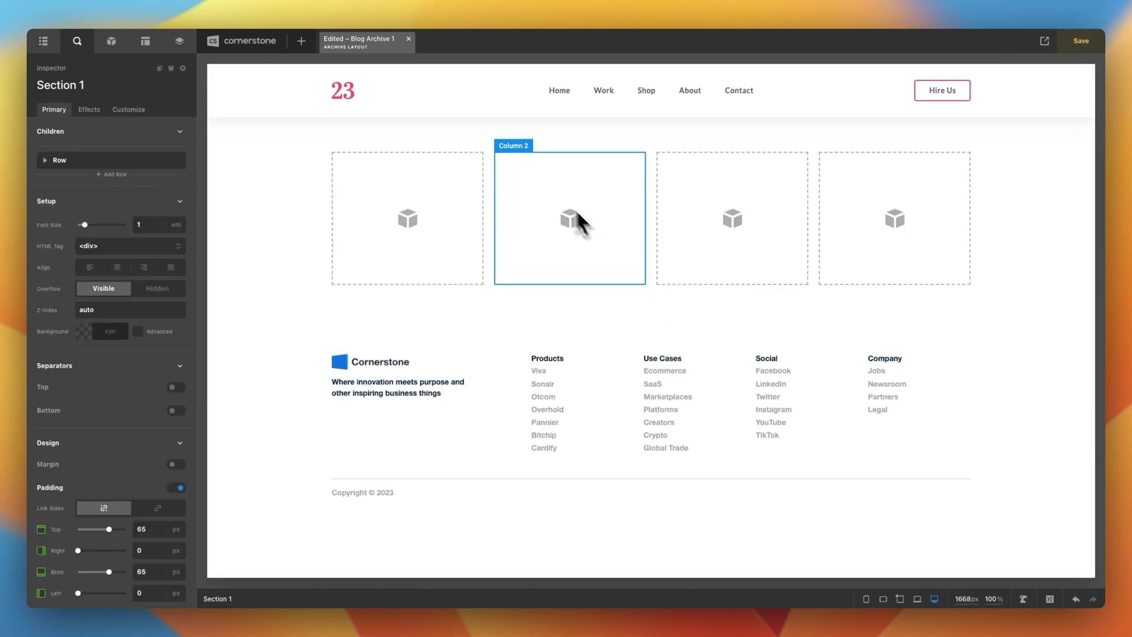
{"action": "left_click", "coordinate": [497, 158]}
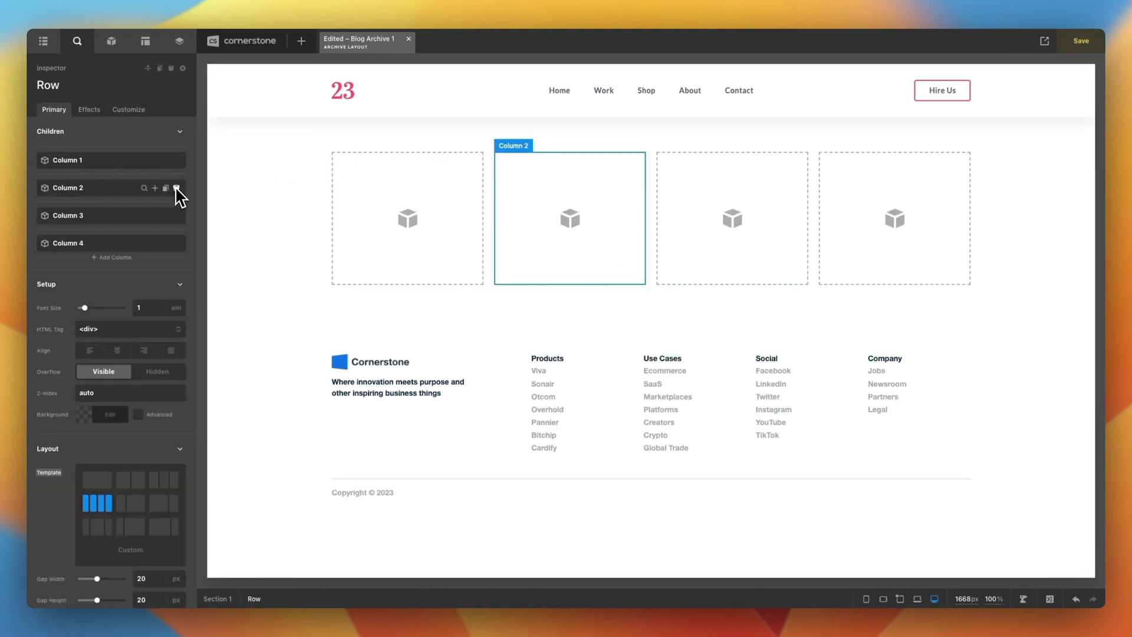
{"action": "left_click", "coordinate": [176, 187]}
{"action": "left_click", "coordinate": [176, 187]}
{"action": "left_click", "coordinate": [176, 187]}
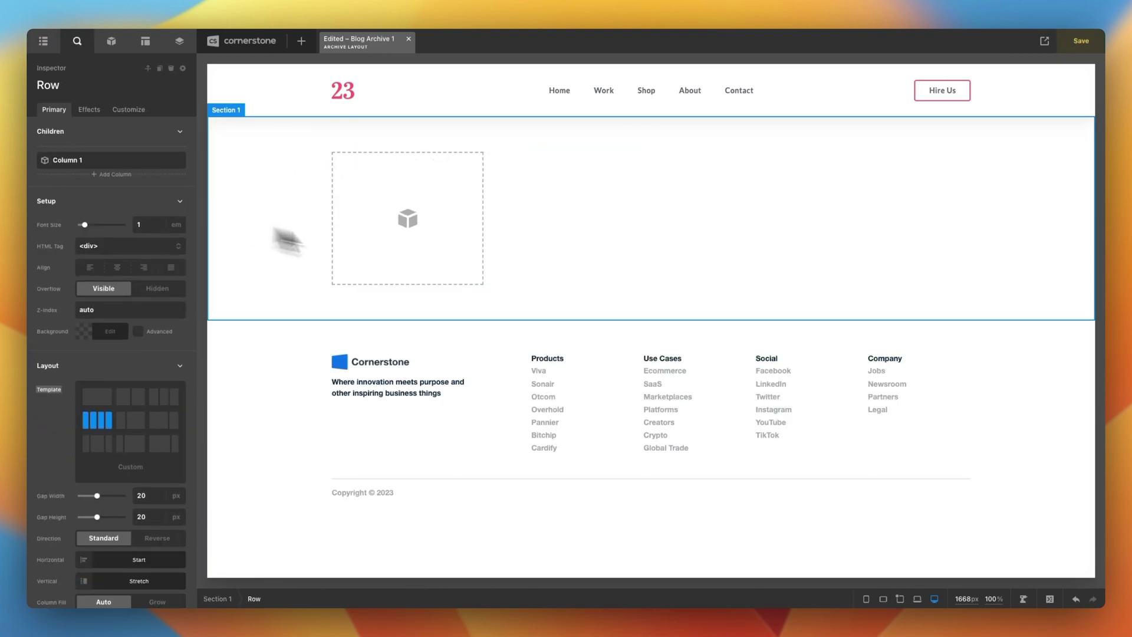
Make Column 1 a Looper Consumer showing all items.
{"action": "left_click", "coordinate": [414, 179]}
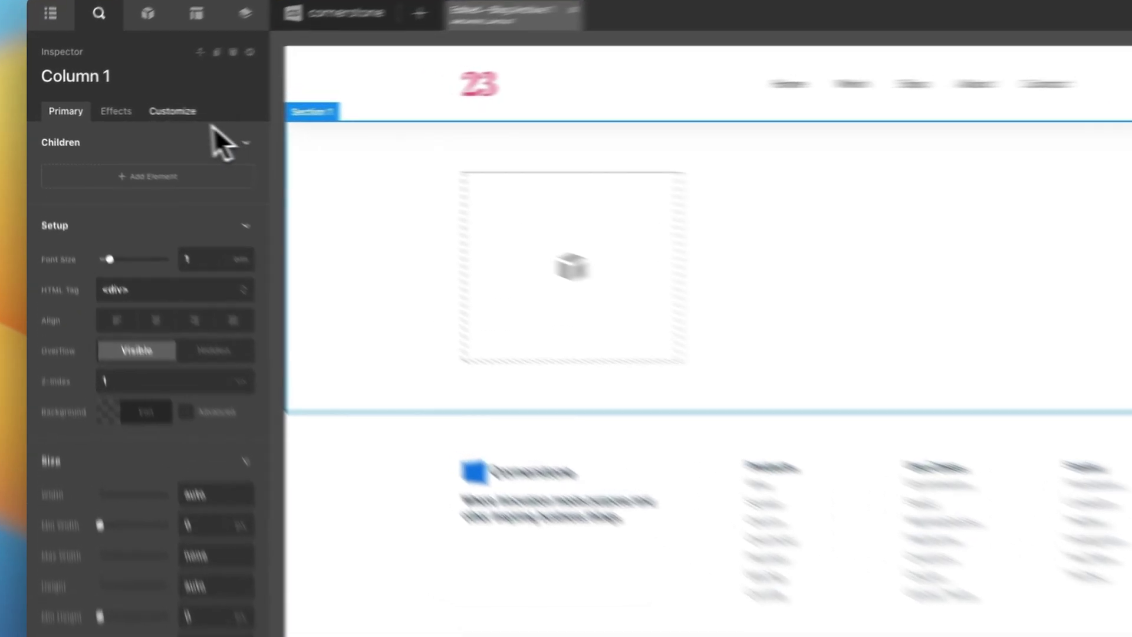
{"action": "left_click", "coordinate": [128, 109]}
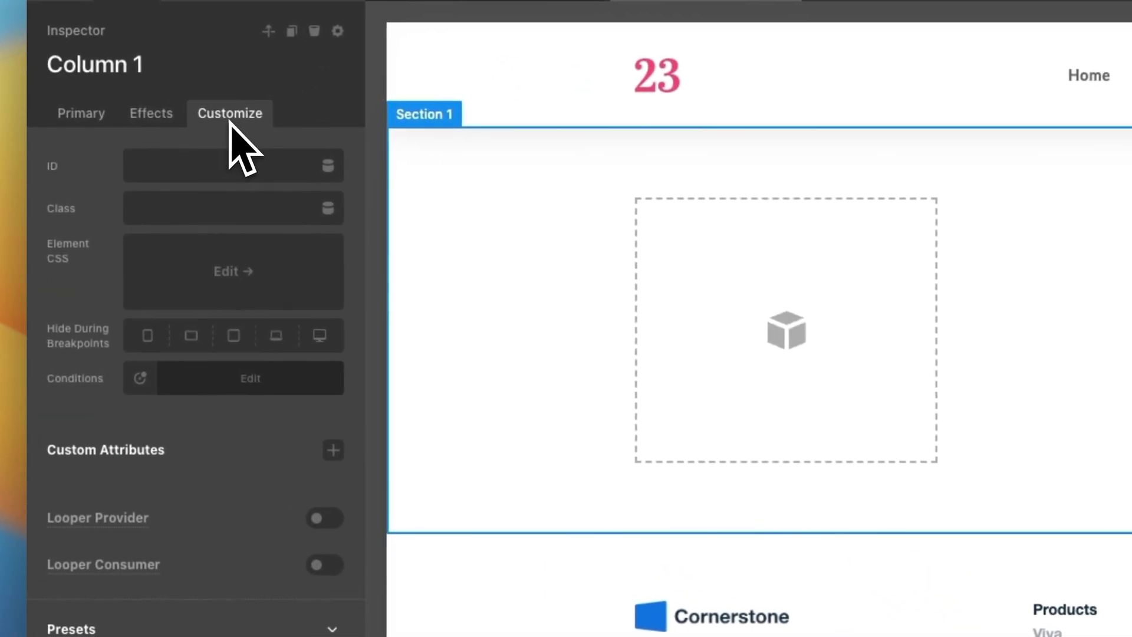
{"action": "left_click", "coordinate": [326, 565]}
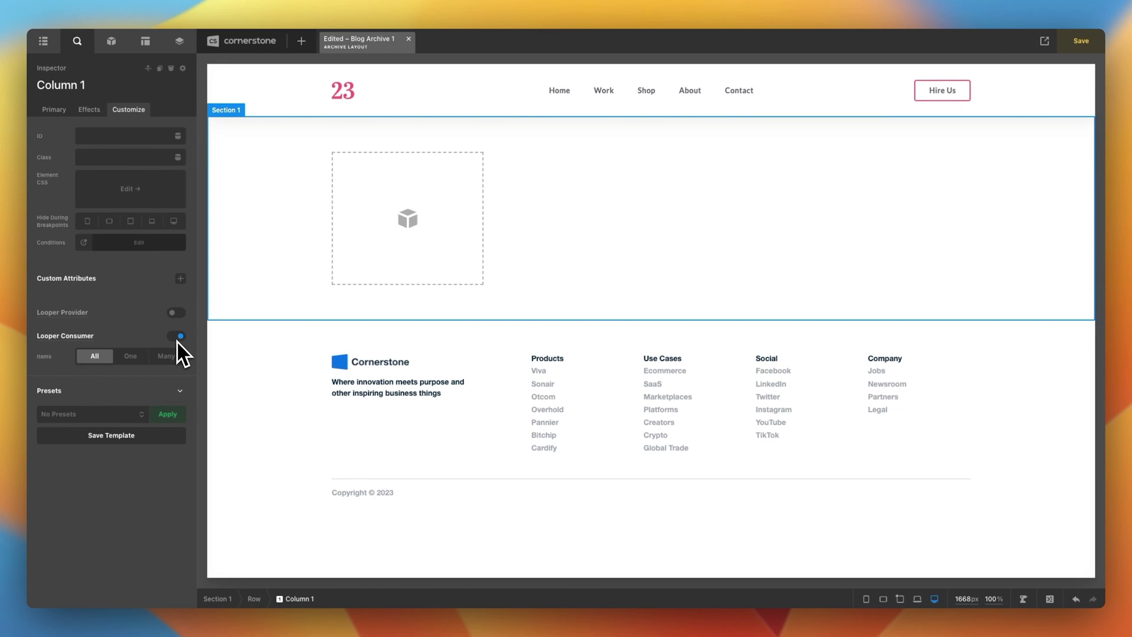
Add a Headline element inside Column 1.
{"action": "left_click", "coordinate": [114, 42]}
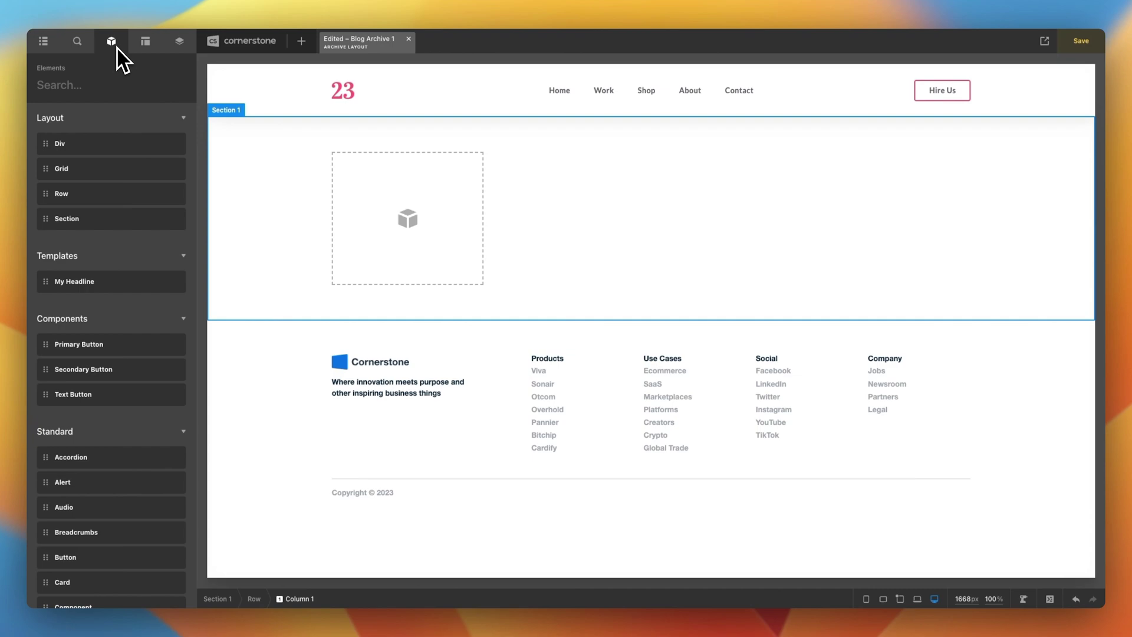
{"action": "type", "text": "head"}
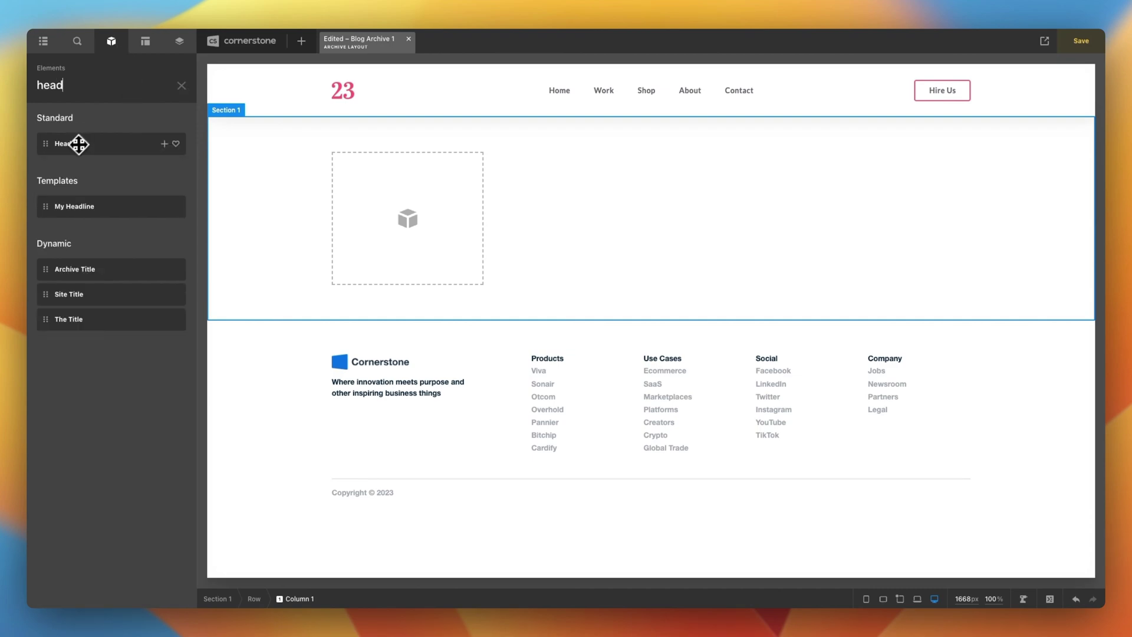
{"action": "left_click_drag", "start_coordinate": [78, 144], "coordinate": [365, 198]}
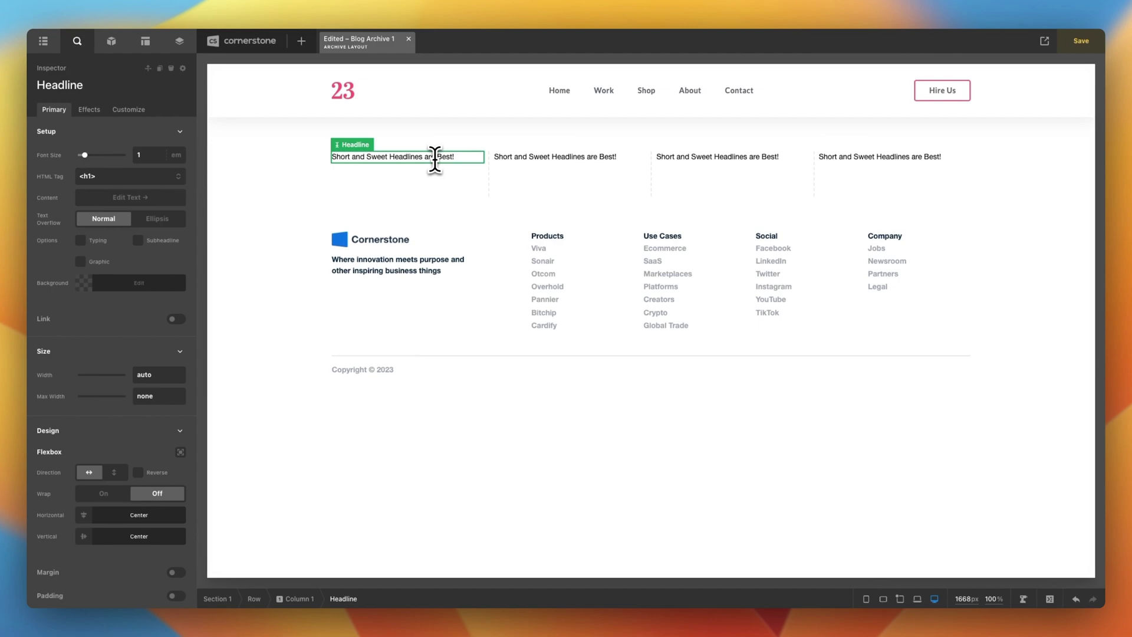
Replace the headline's placeholder text with the dynamic Post Title in the Raw editor.
{"action": "left_click", "coordinate": [137, 197]}
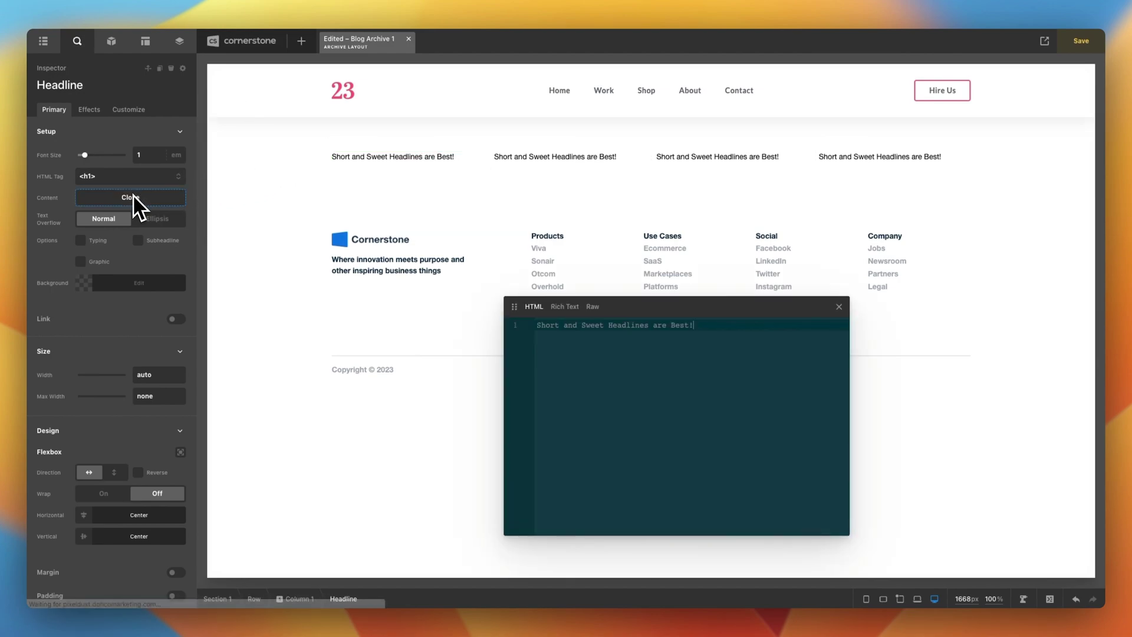
{"action": "left_click", "coordinate": [591, 307]}
{"action": "left_click_drag", "start_coordinate": [617, 313], "coordinate": [414, 210]}
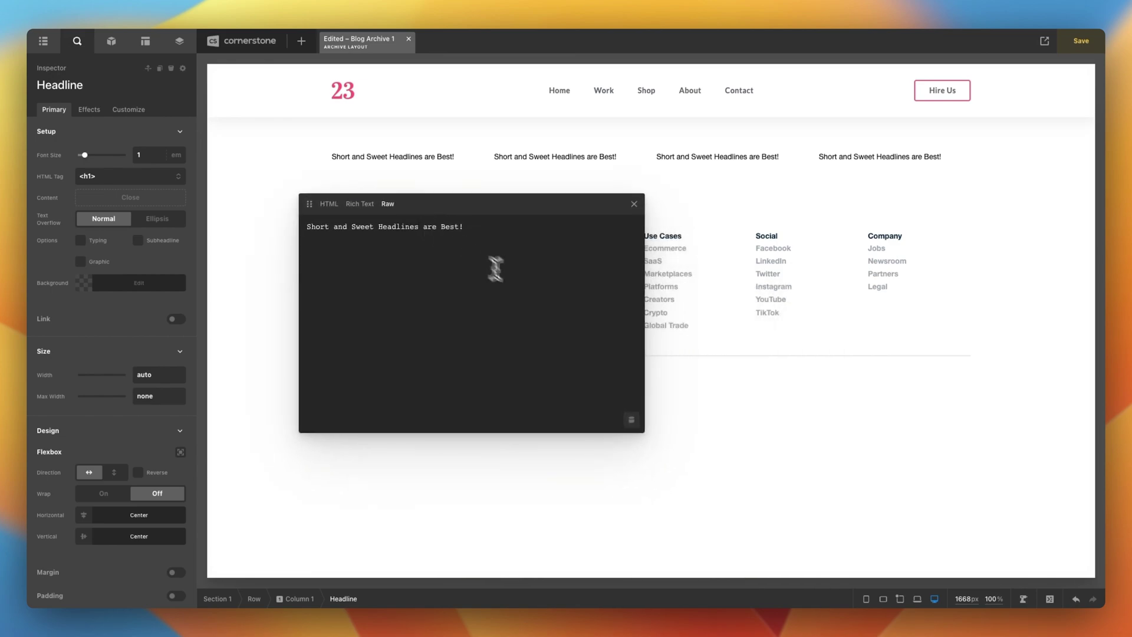
{"action": "key", "text": "super+a"}
{"action": "key", "text": "BackSpace"}
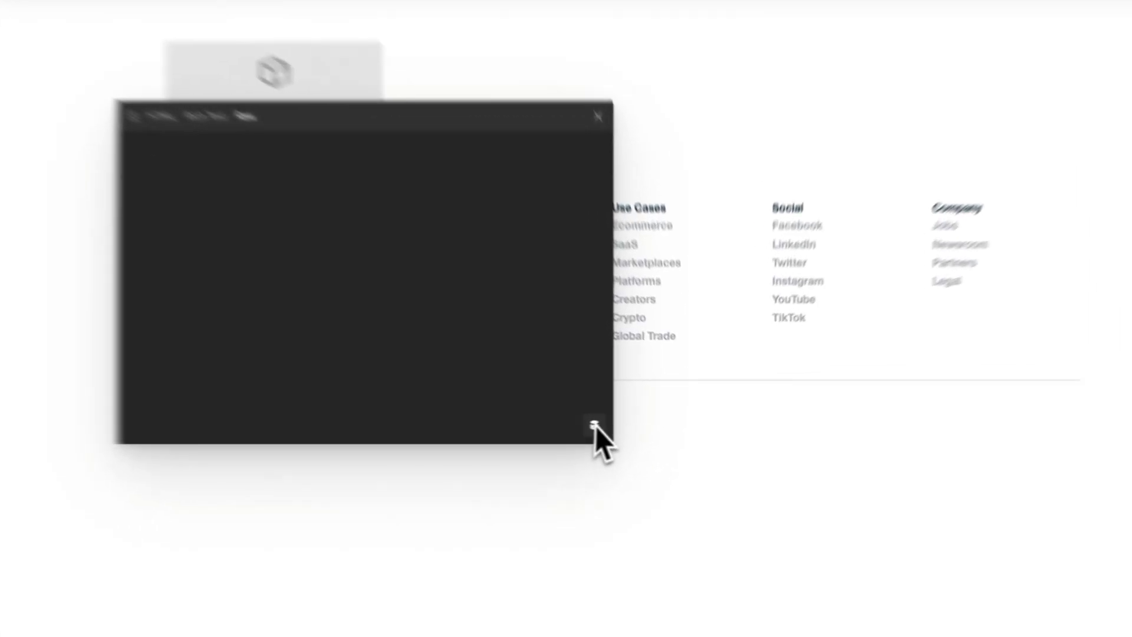
{"action": "left_click", "coordinate": [630, 419]}
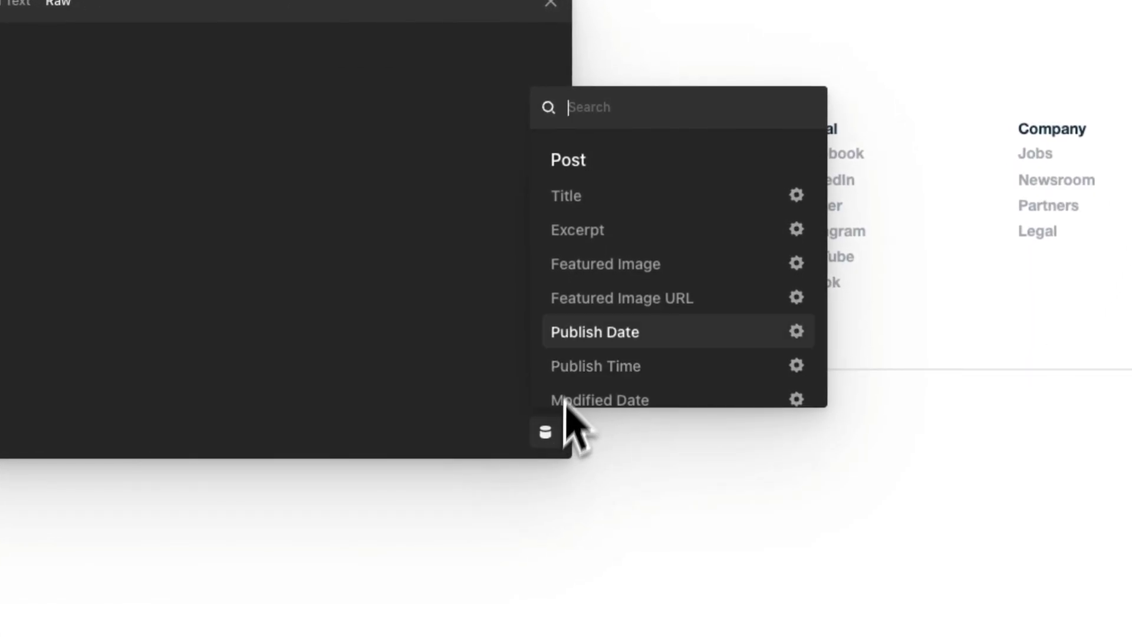
{"action": "left_click", "coordinate": [586, 200]}
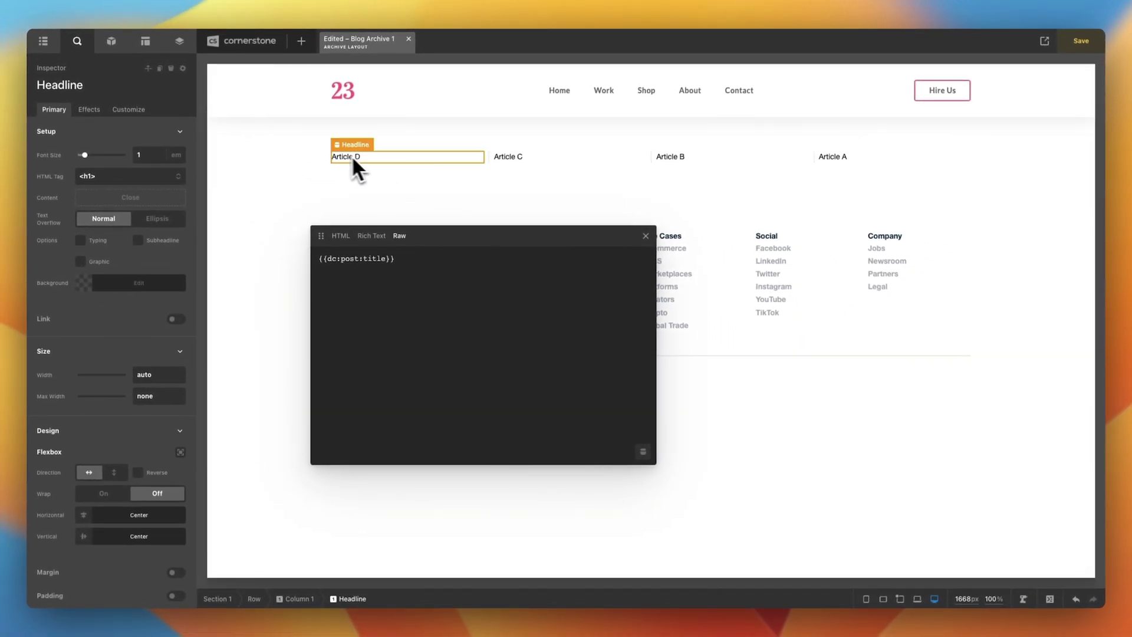
{"action": "left_click", "coordinate": [644, 237]}
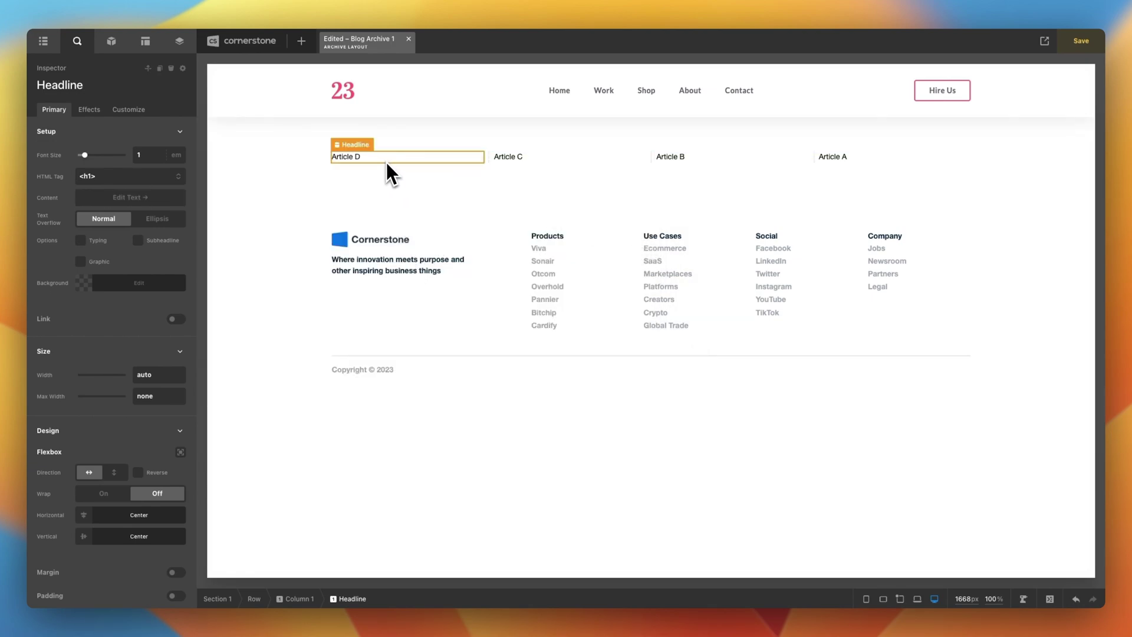
Give Column 1 a white background and Section 1 a #f7f8fa background.
{"action": "left_click", "coordinate": [296, 598]}
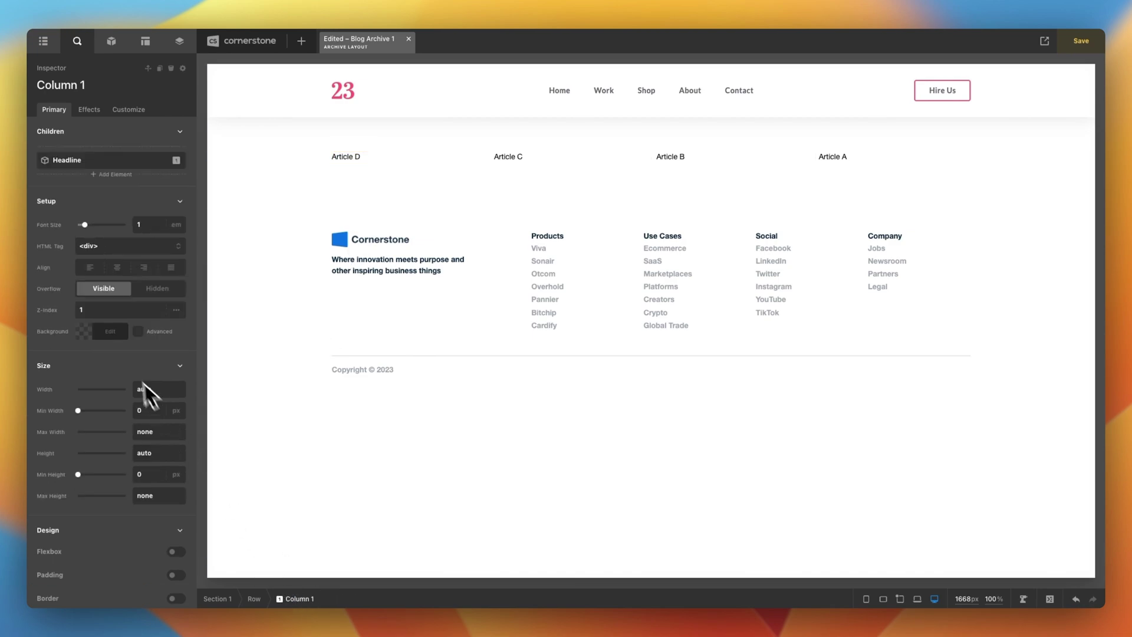
{"action": "left_click", "coordinate": [109, 330]}
{"action": "left_click", "coordinate": [135, 193]}
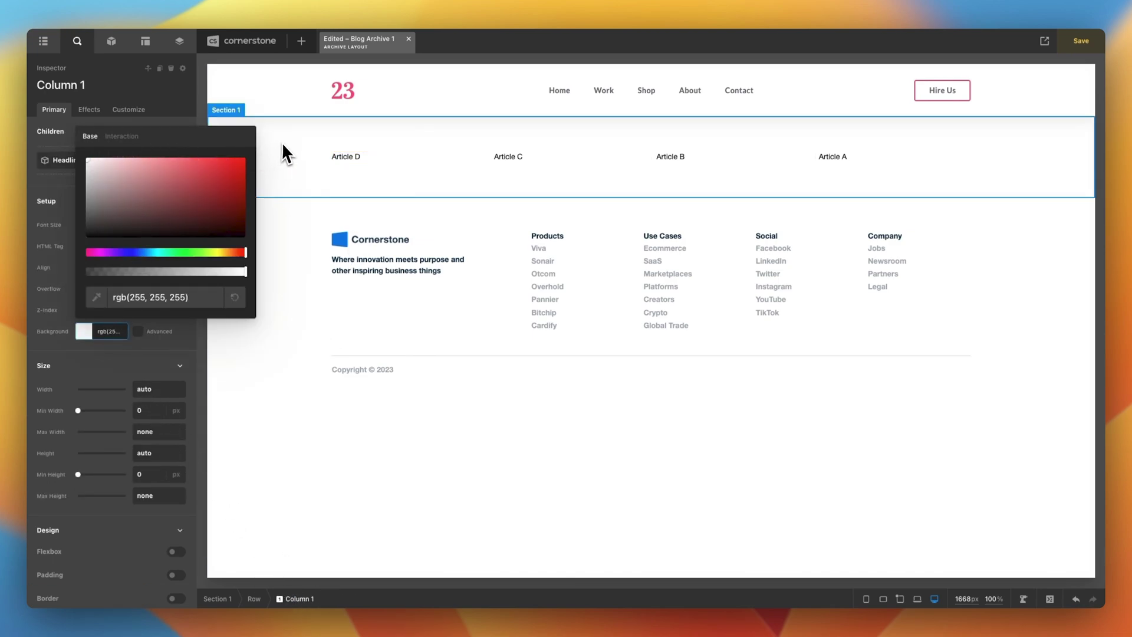
{"action": "left_click", "coordinate": [282, 143]}
{"action": "left_click", "coordinate": [104, 331]}
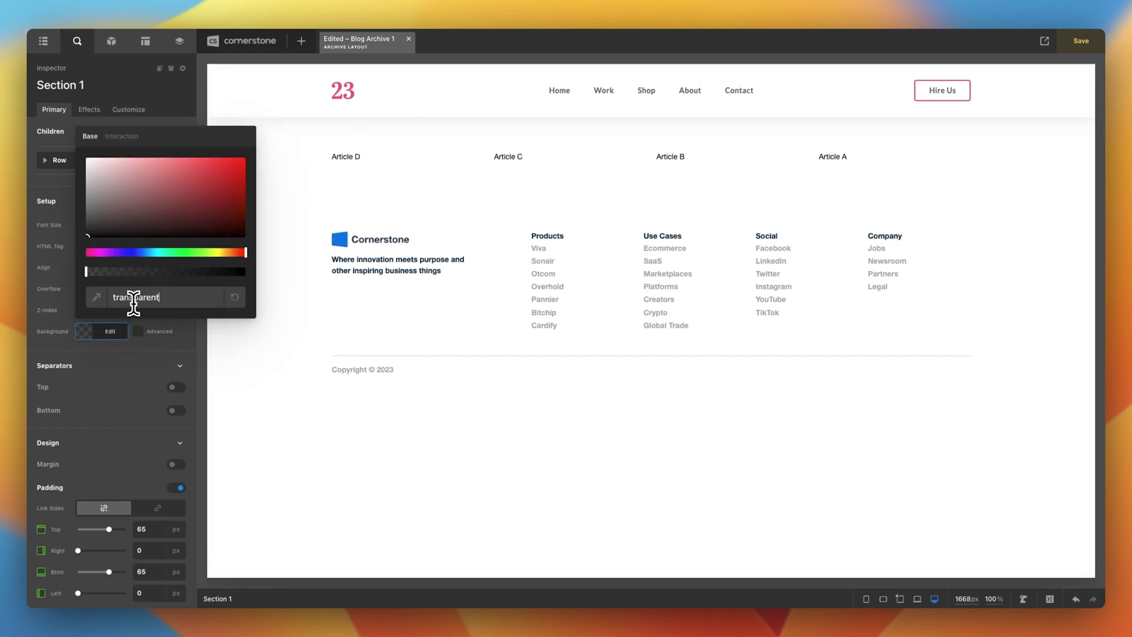
{"action": "key", "text": "ctrl+a"}
{"action": "type", "text": "#f7f8fa"}
{"action": "left_click", "coordinate": [126, 347]}
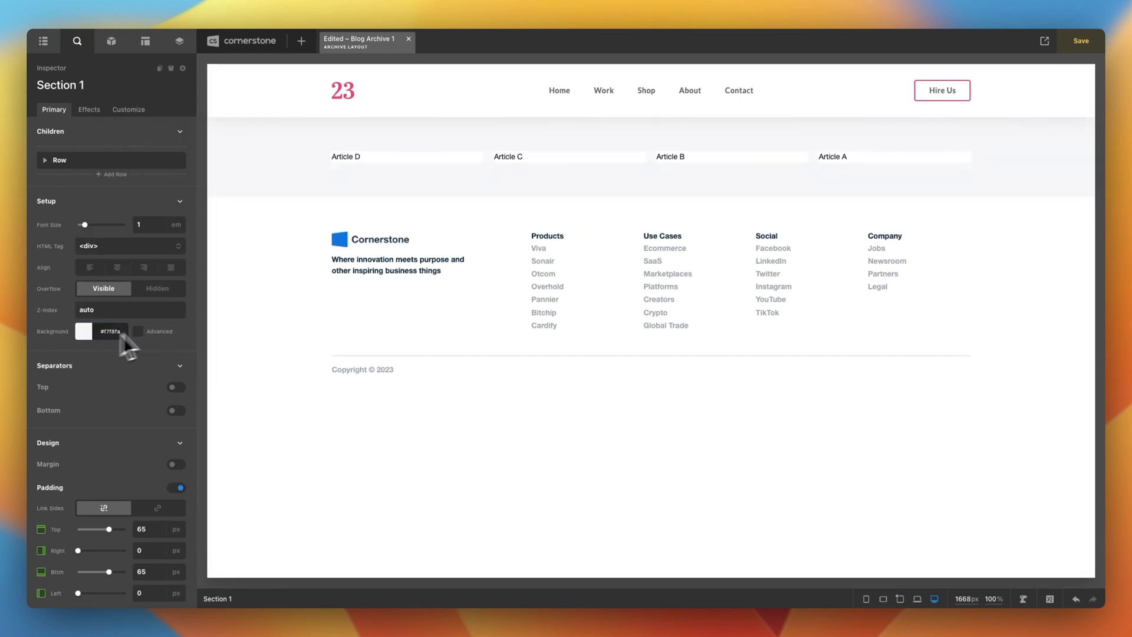
Add linked 3em padding on all four sides of the article column.
{"action": "left_click", "coordinate": [404, 158]}
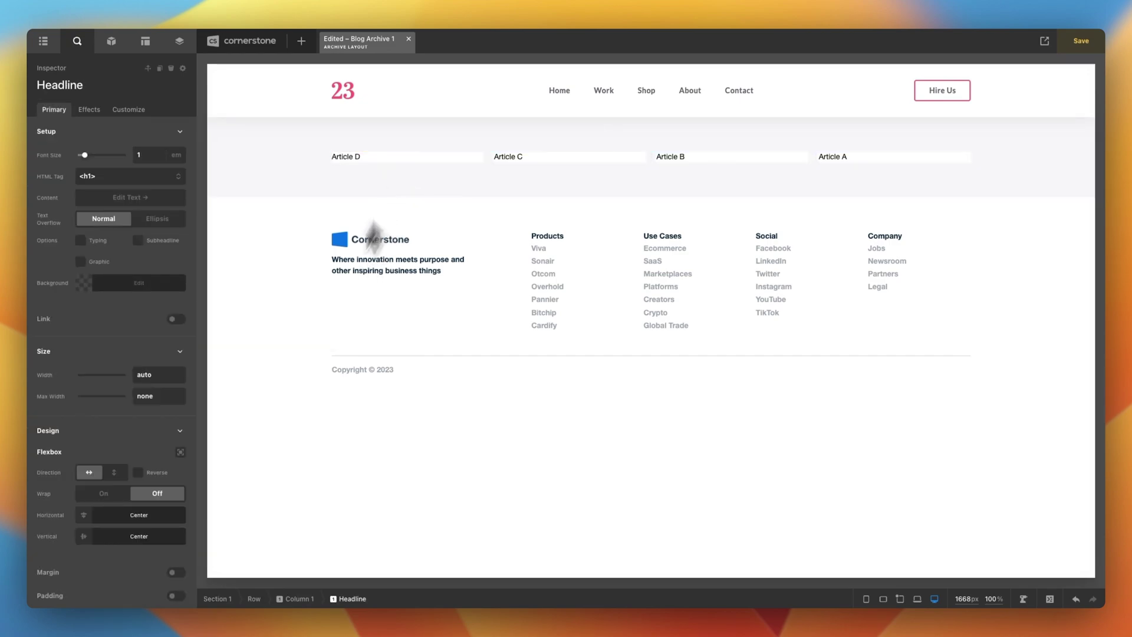
{"action": "left_click", "coordinate": [294, 598]}
{"action": "scroll", "coordinate": [150, 514], "scroll_direction": "down", "scroll_amount": 3}
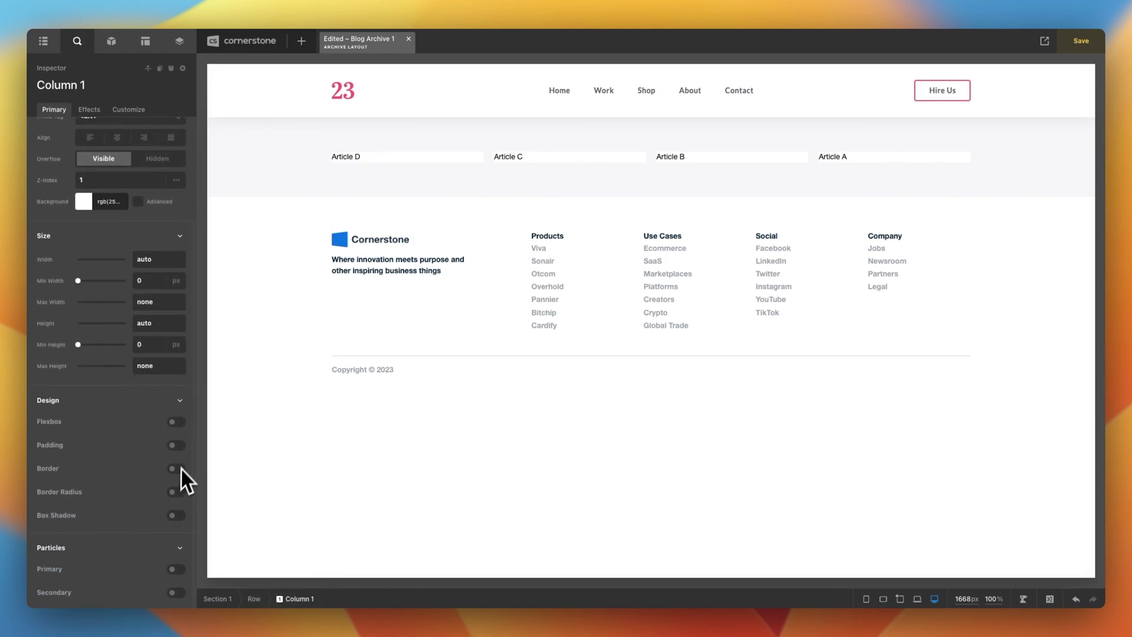
{"action": "left_click", "coordinate": [175, 445]}
{"action": "left_click", "coordinate": [154, 485]}
{"action": "type", "text": "3"}
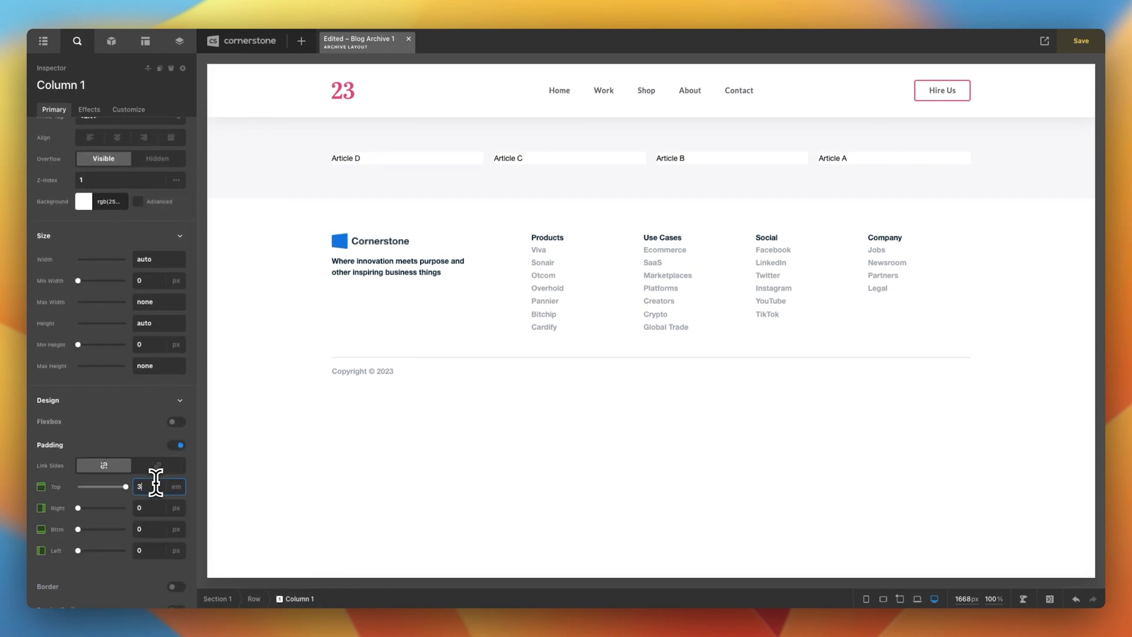
{"action": "left_click", "coordinate": [157, 466]}
Give the column a grey rgb(158,158,158) border with a red interaction colour.
{"action": "scroll", "coordinate": [153, 468], "scroll_direction": "down", "scroll_amount": 3}
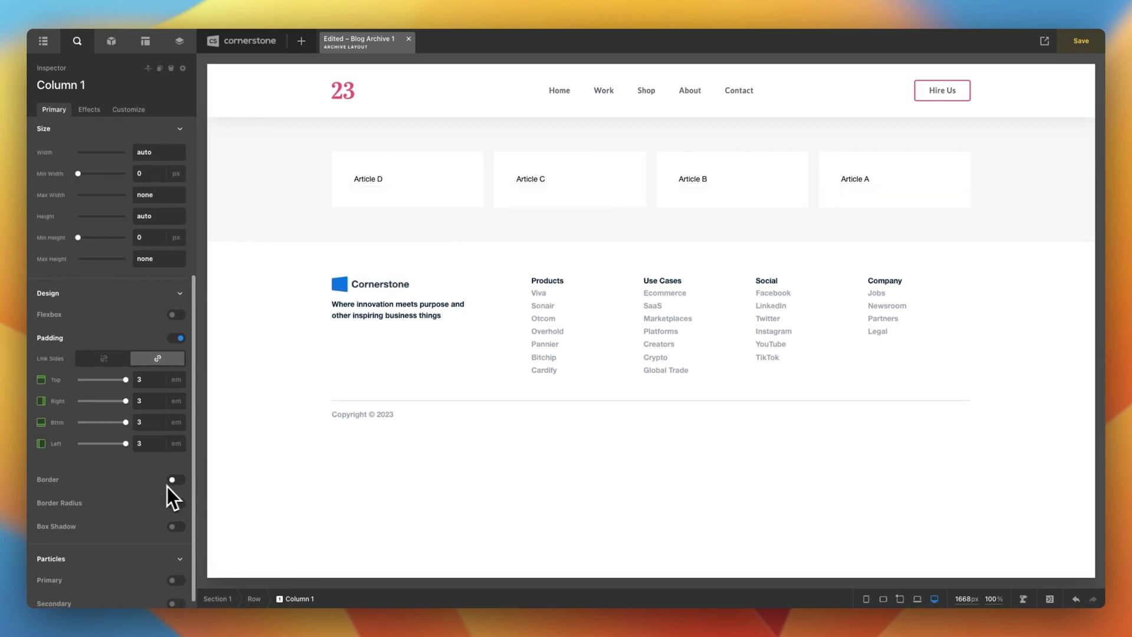
{"action": "left_click", "coordinate": [175, 480]}
{"action": "left_click", "coordinate": [168, 564]}
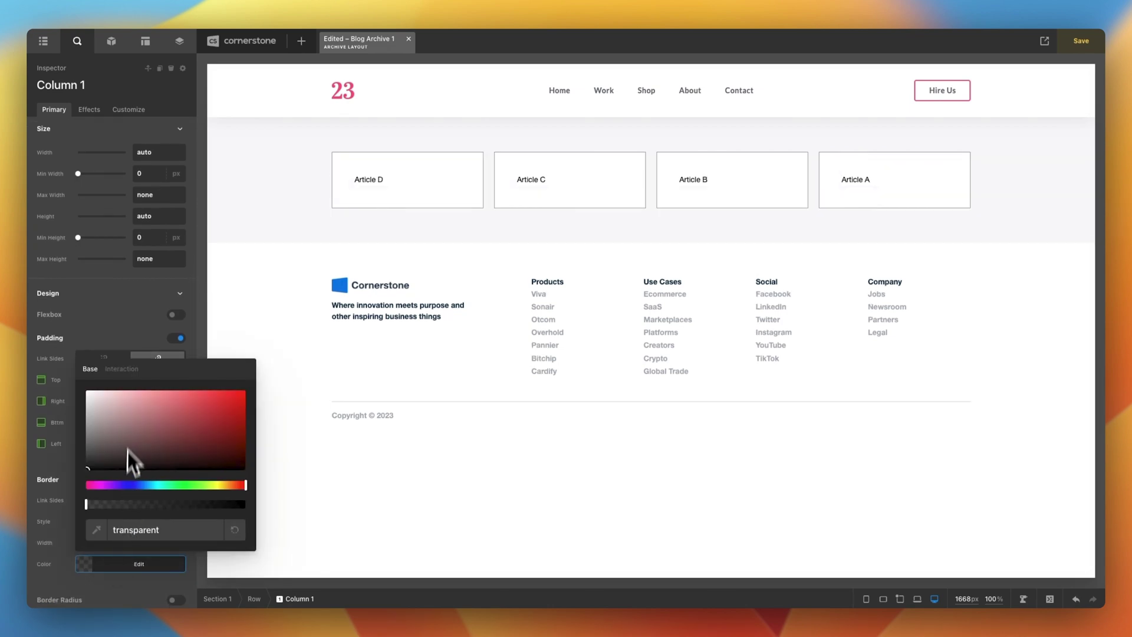
{"action": "left_click_drag", "start_coordinate": [122, 424], "coordinate": [73, 422]}
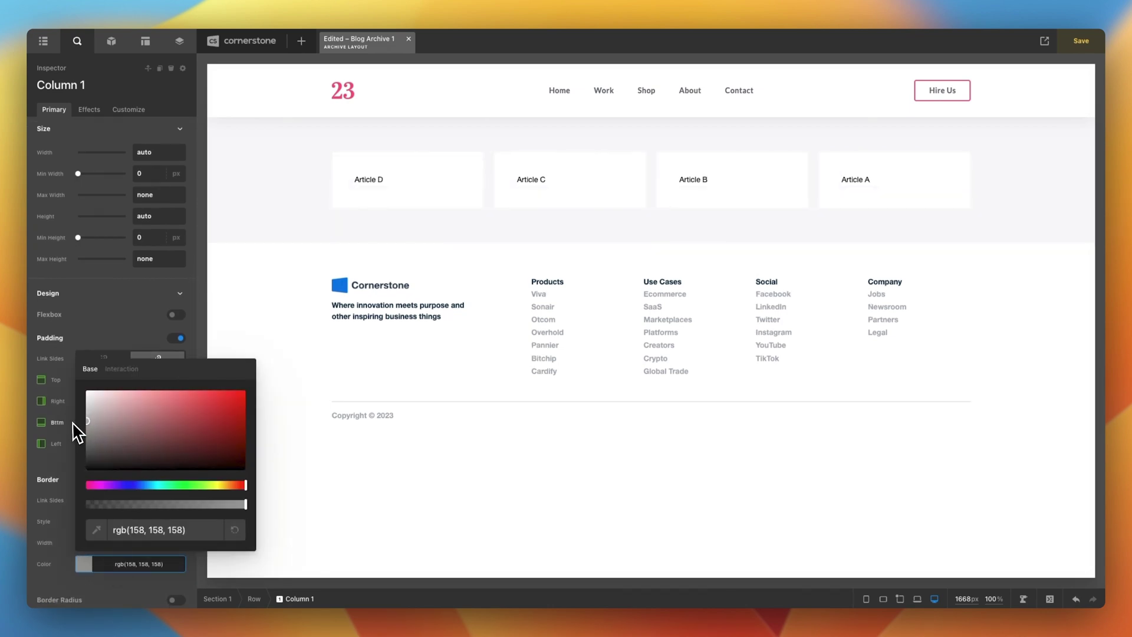
{"action": "left_click", "coordinate": [119, 370]}
{"action": "left_click", "coordinate": [244, 392]}
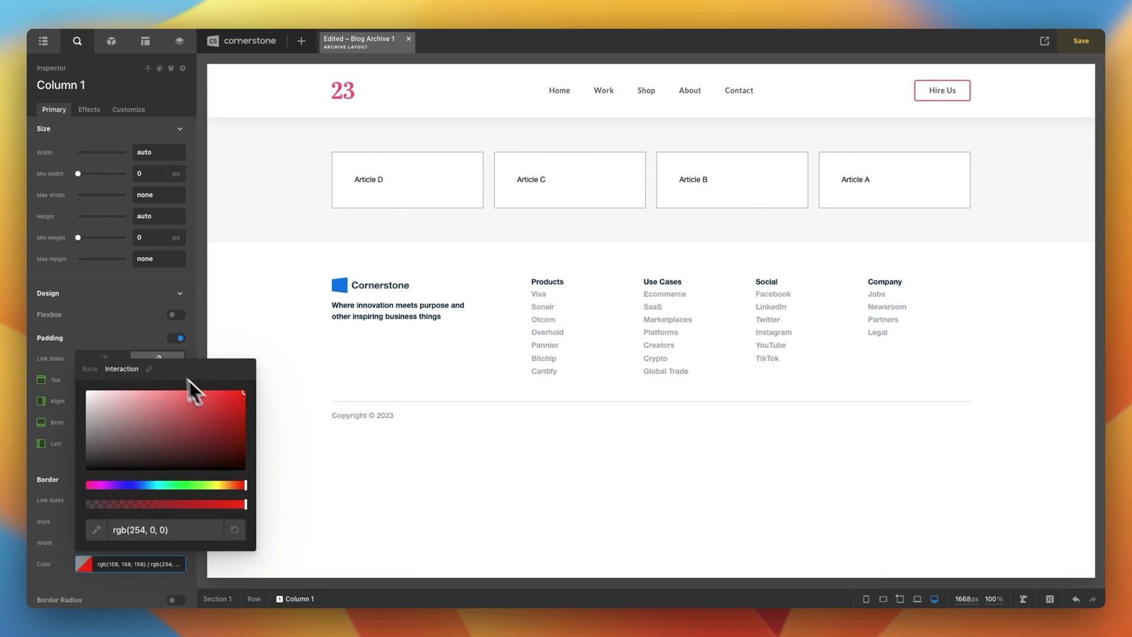
{"action": "left_click", "coordinate": [104, 299]}
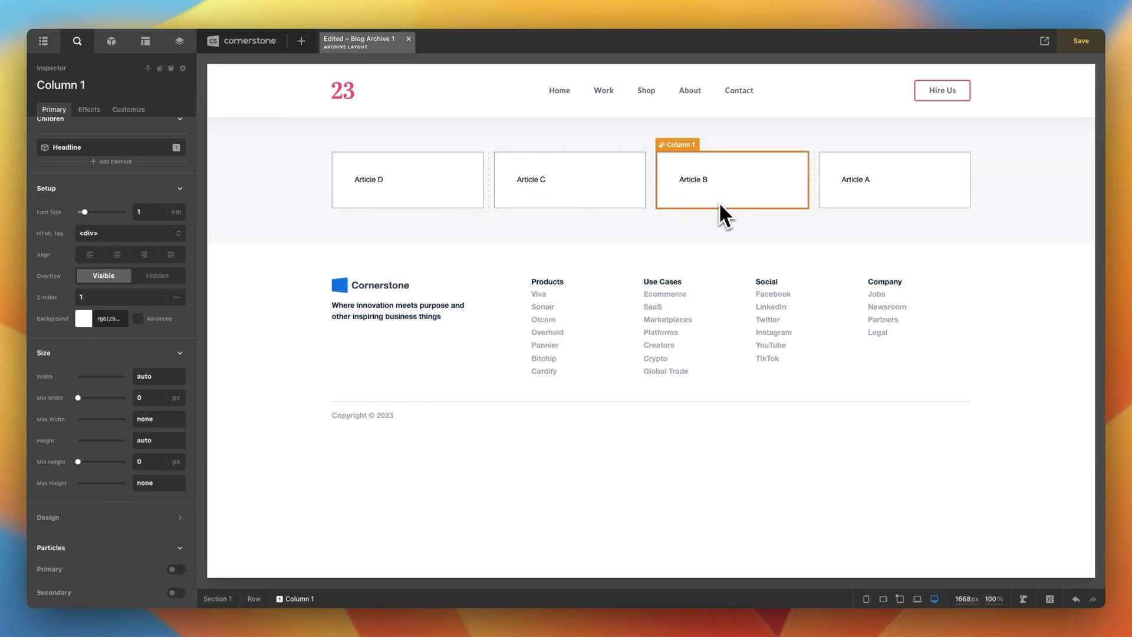
Save the archive layout.
{"action": "left_click", "coordinate": [285, 194]}
{"action": "key", "text": "super+s"}
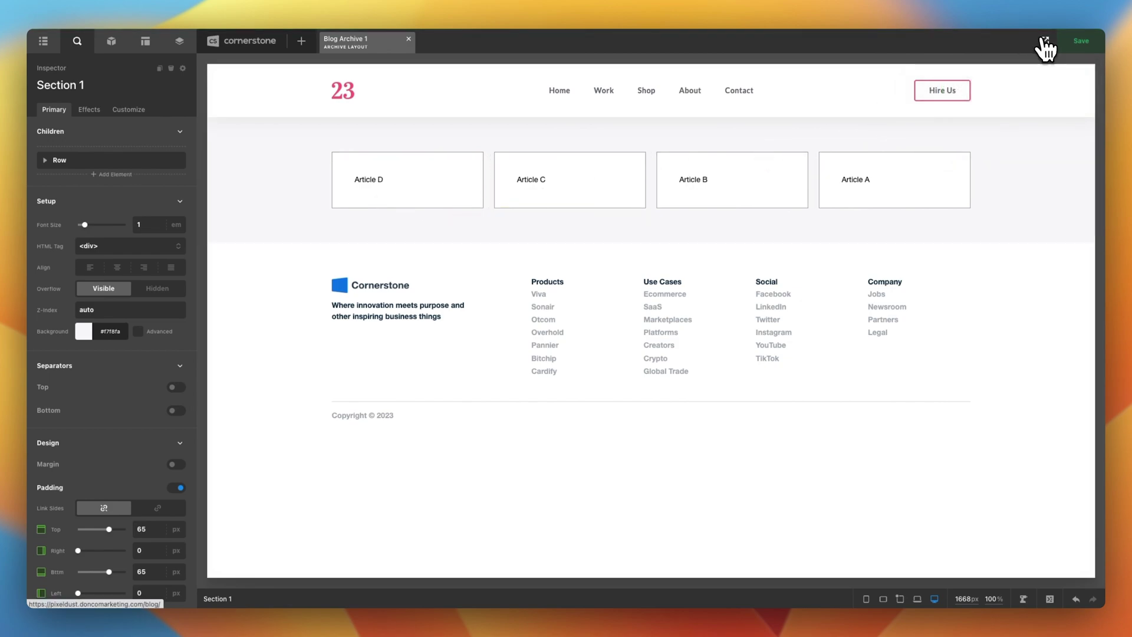
{"action": "left_click", "coordinate": [1044, 40]}
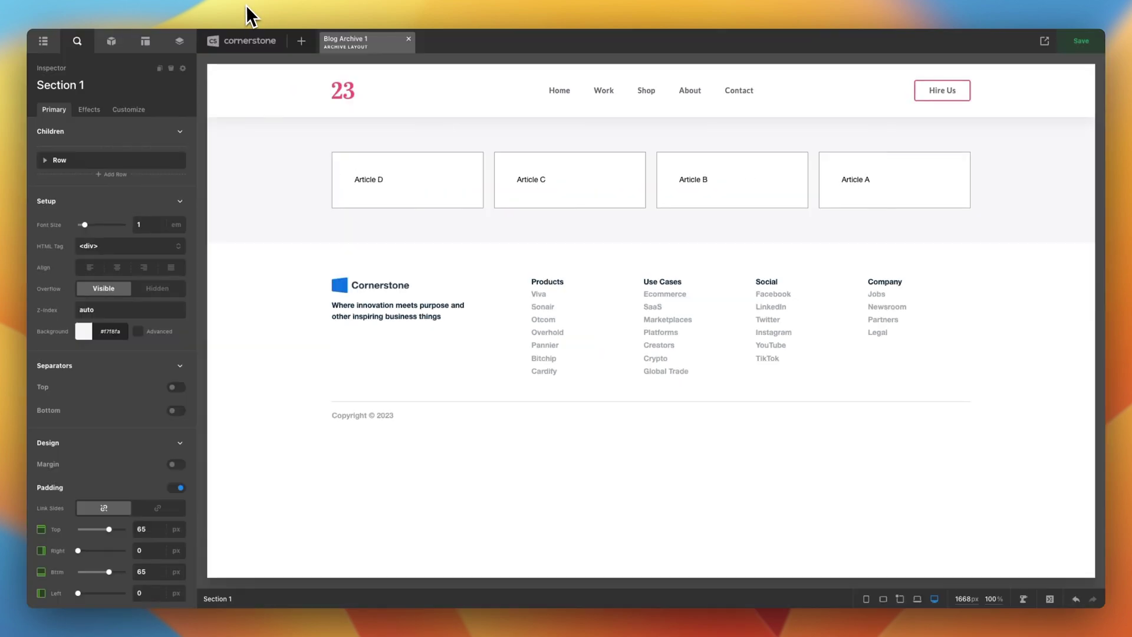
Make the article card an <a> link whose URL is the dynamic Post Permalink.
{"action": "left_click", "coordinate": [346, 167]}
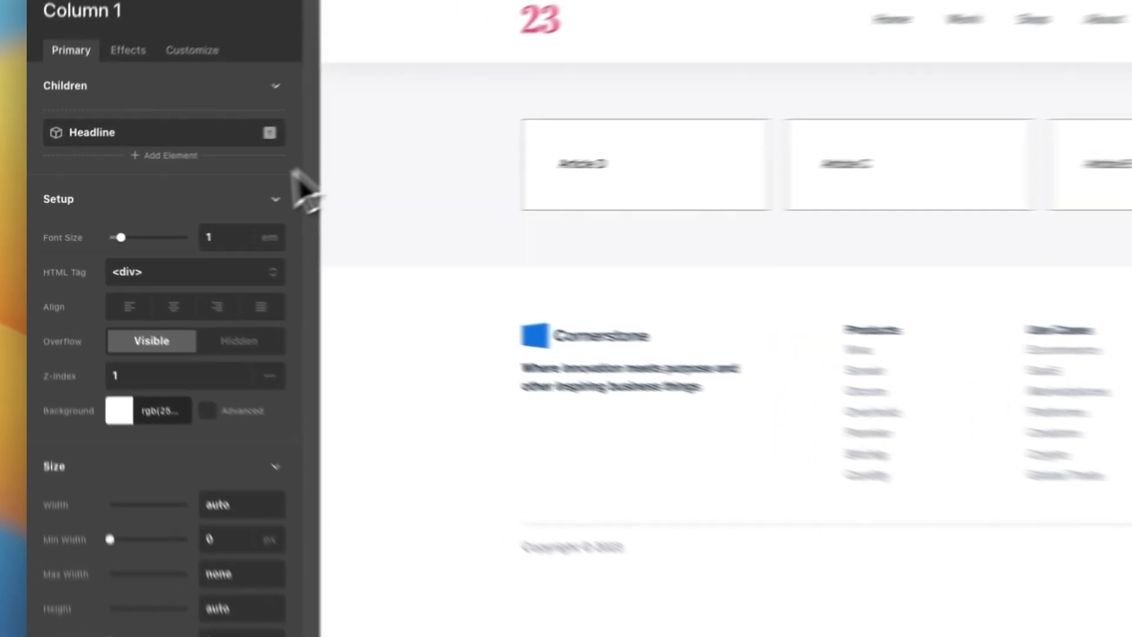
{"action": "left_click", "coordinate": [129, 247]}
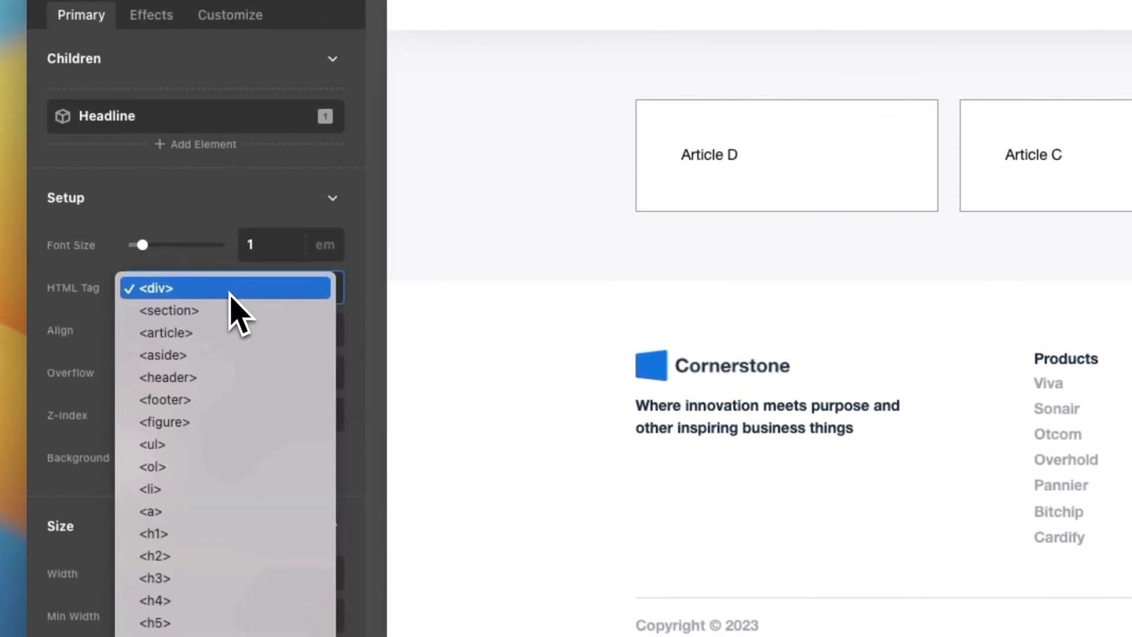
{"action": "left_click", "coordinate": [214, 511]}
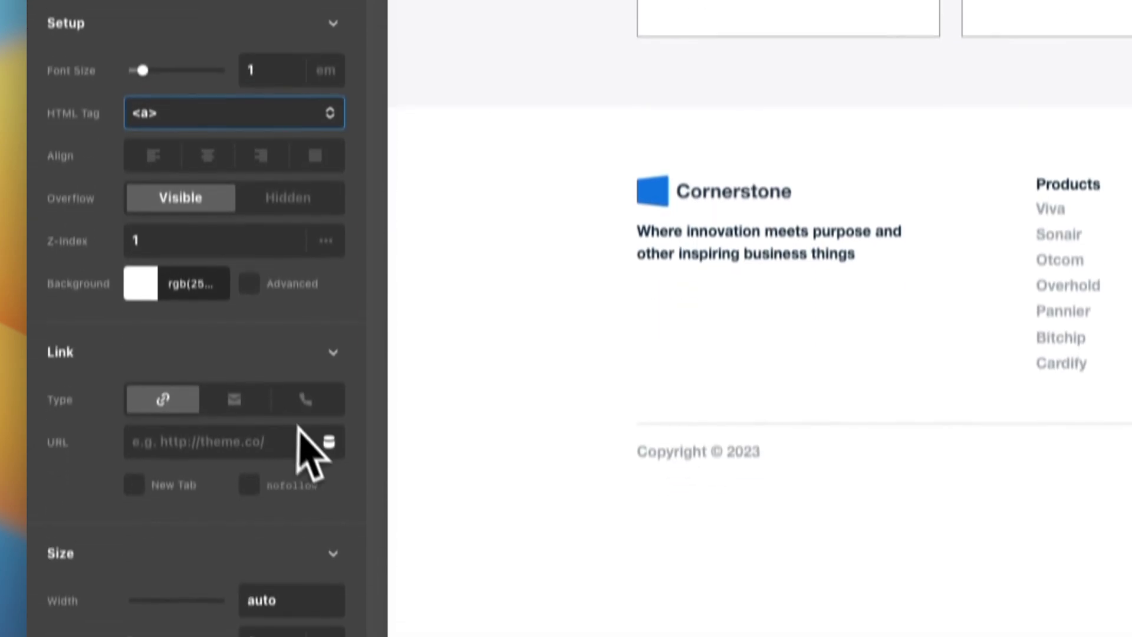
{"action": "left_click", "coordinate": [329, 616]}
{"action": "type", "text": "perma"}
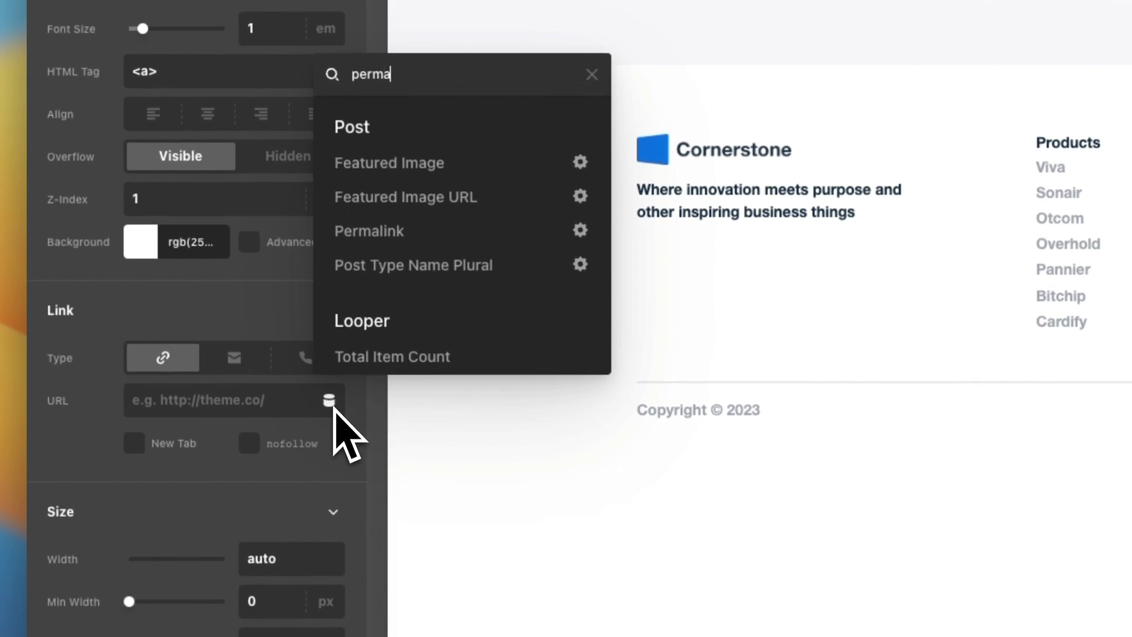
{"action": "left_click", "coordinate": [355, 234]}
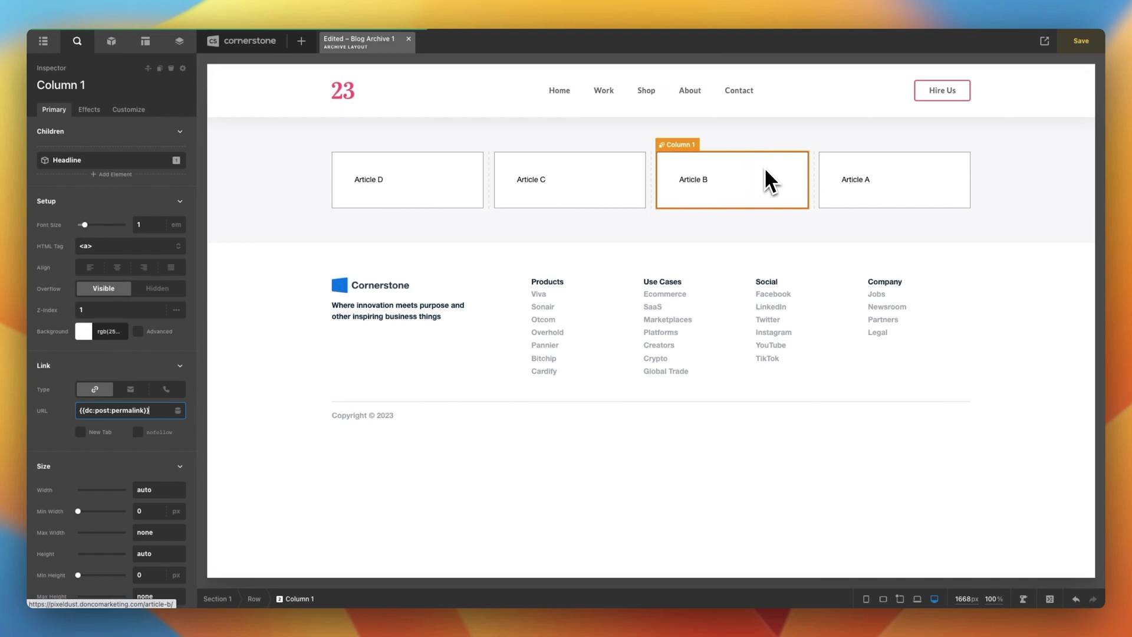
Save, then open Article D and Article C from their live cards, returning to the listing each time.
{"action": "key", "text": "super+s"}
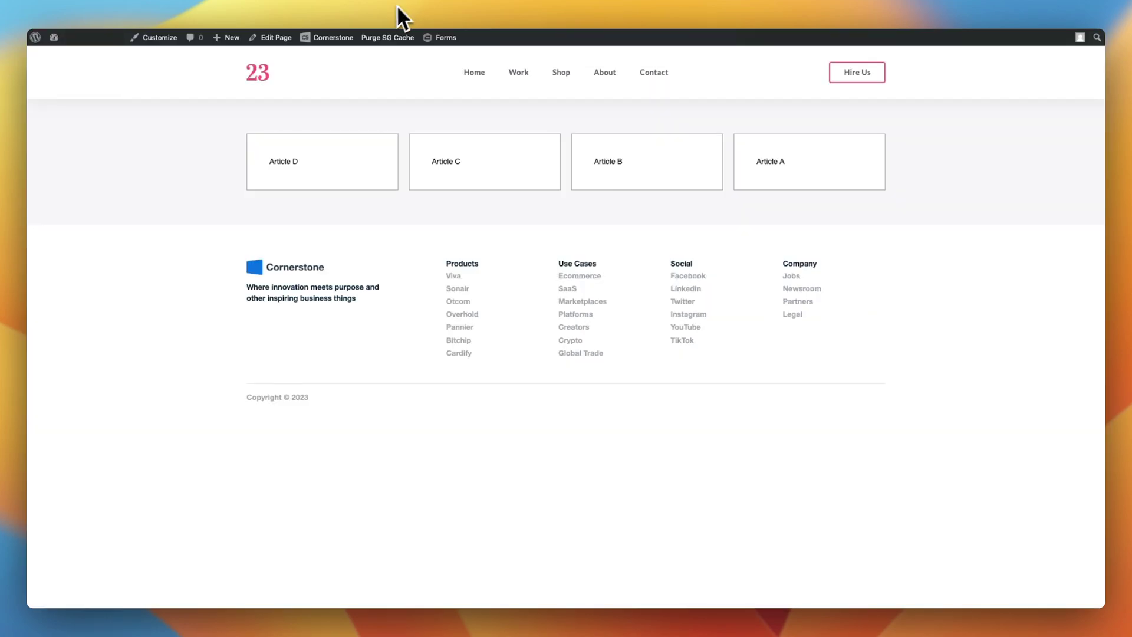
{"action": "left_click", "coordinate": [296, 181]}
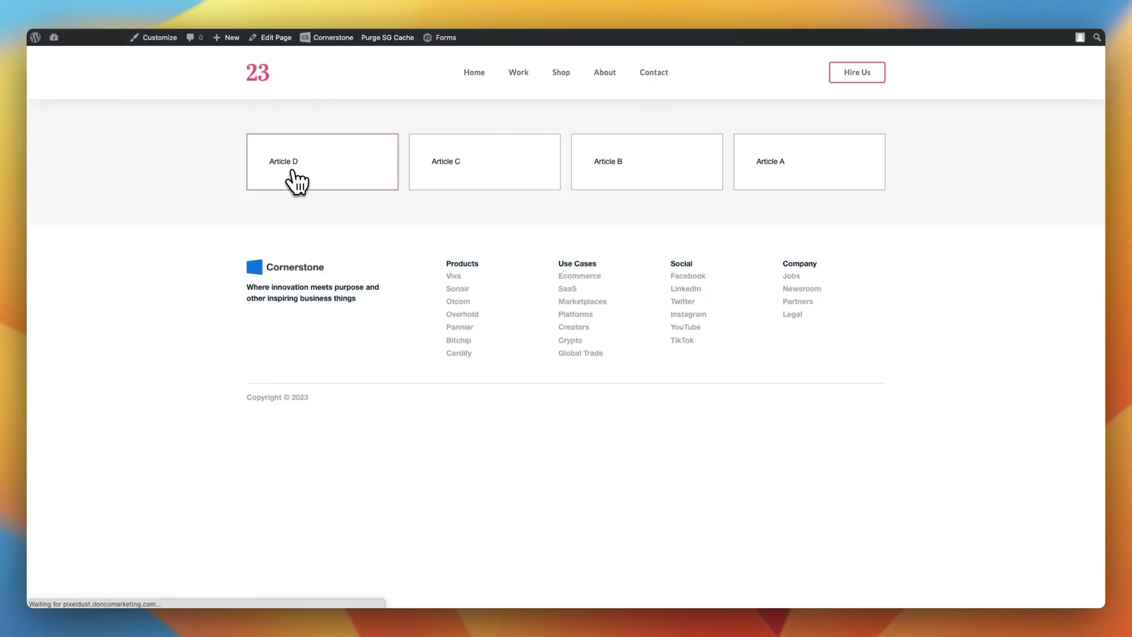
{"action": "key", "text": "super+["}
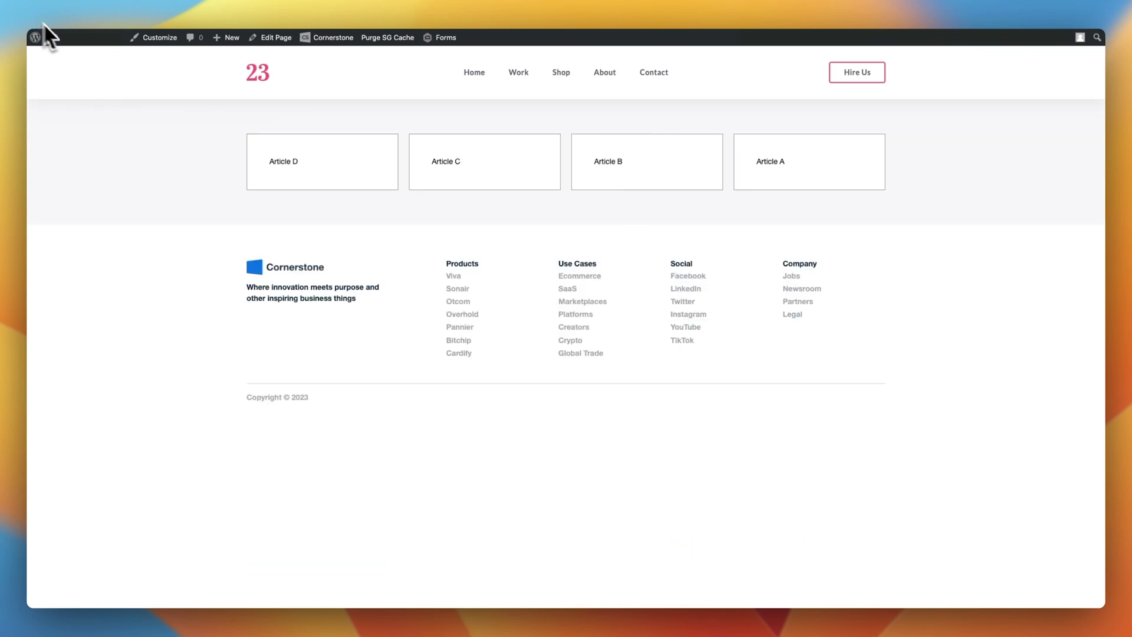
{"action": "left_click", "coordinate": [464, 148]}
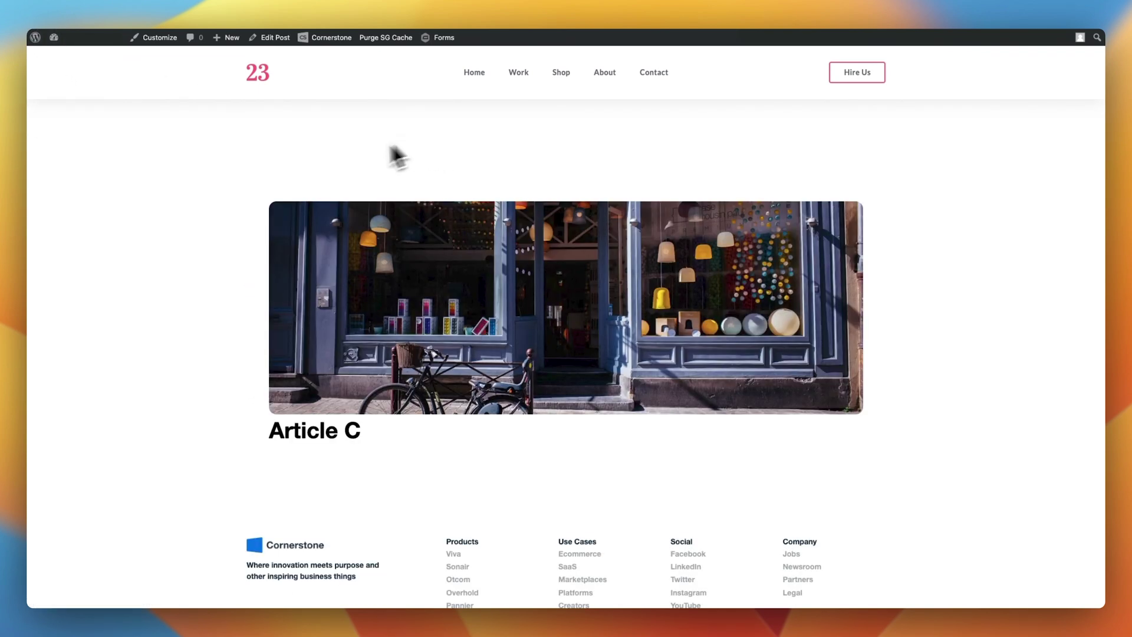
{"action": "key", "text": "super+["}
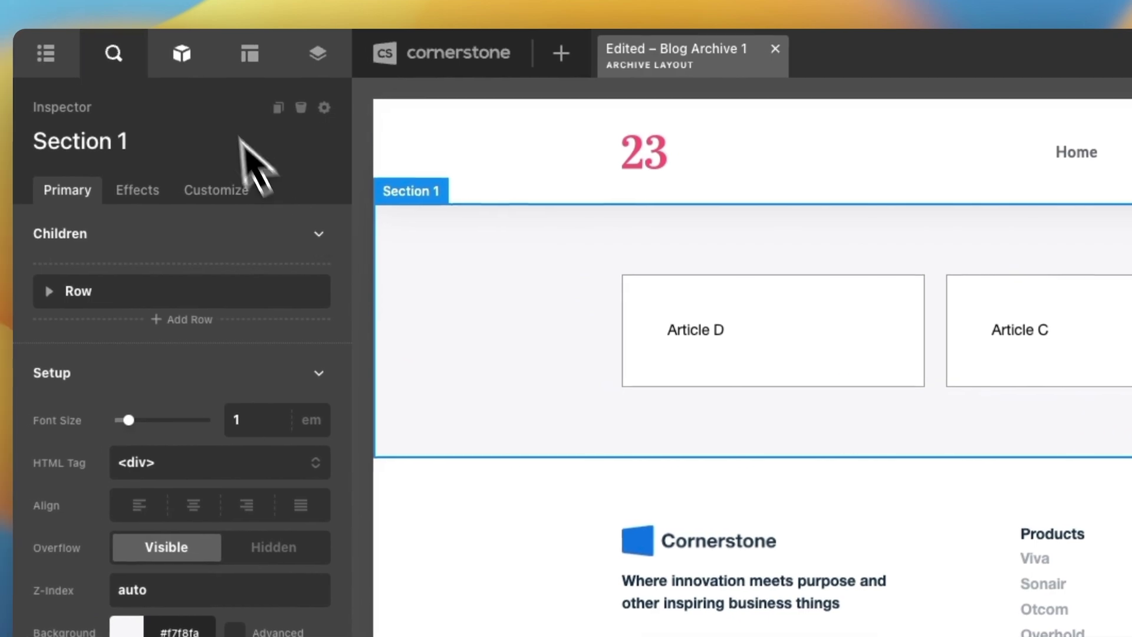
Place a Div container inside the Article D card.
{"action": "left_click", "coordinate": [182, 55]}
{"action": "type", "text": "div"}
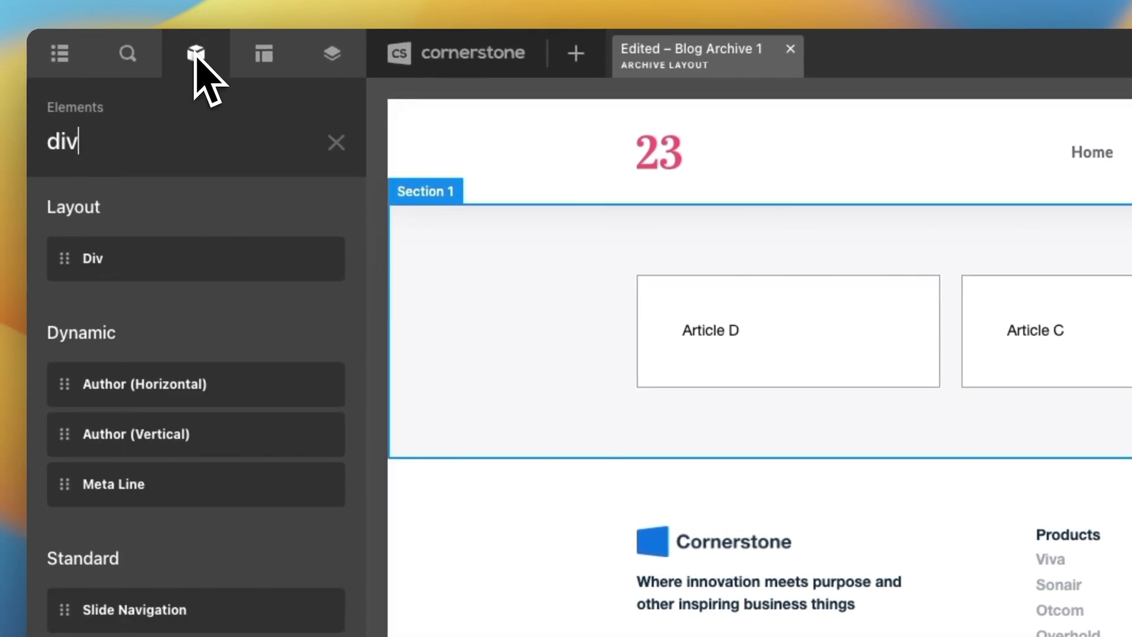
{"action": "left_click_drag", "start_coordinate": [121, 240], "coordinate": [740, 402]}
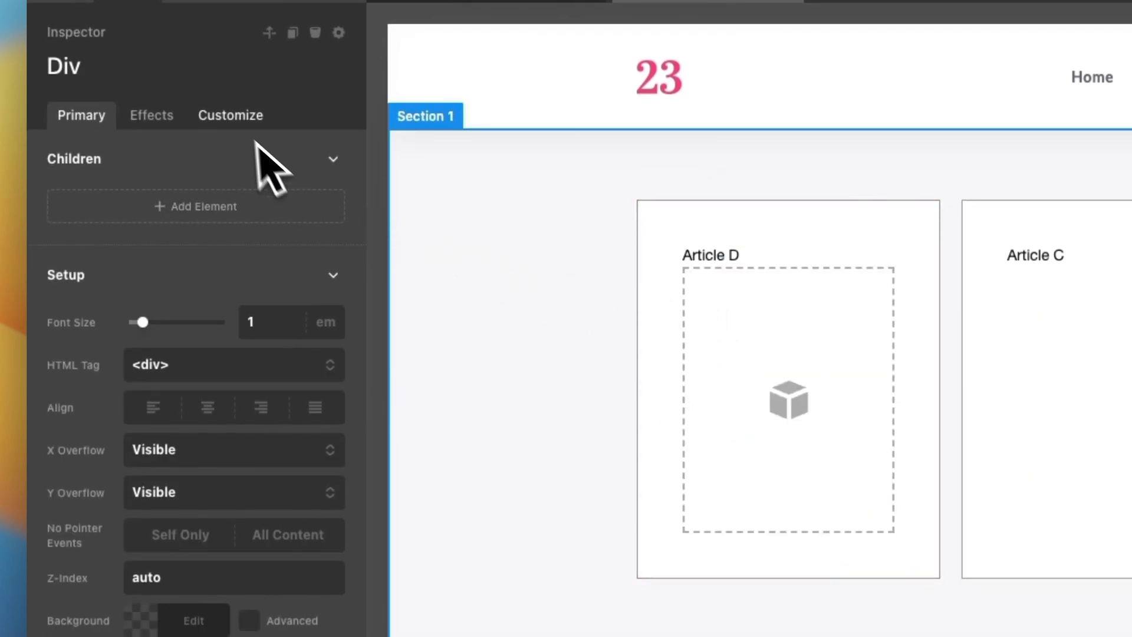
Make the Div a Looper Provider of Current Post Terms using the Categories taxonomy.
{"action": "left_click", "coordinate": [239, 118]}
{"action": "left_click", "coordinate": [321, 521]}
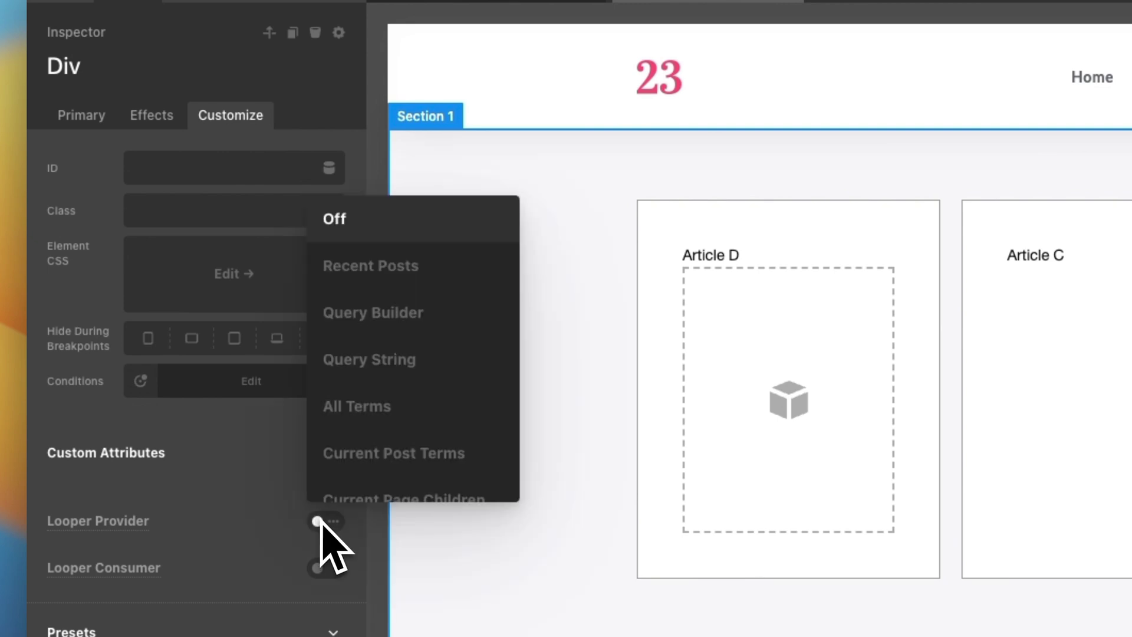
{"action": "scroll", "coordinate": [361, 454], "scroll_direction": "down", "scroll_amount": 2}
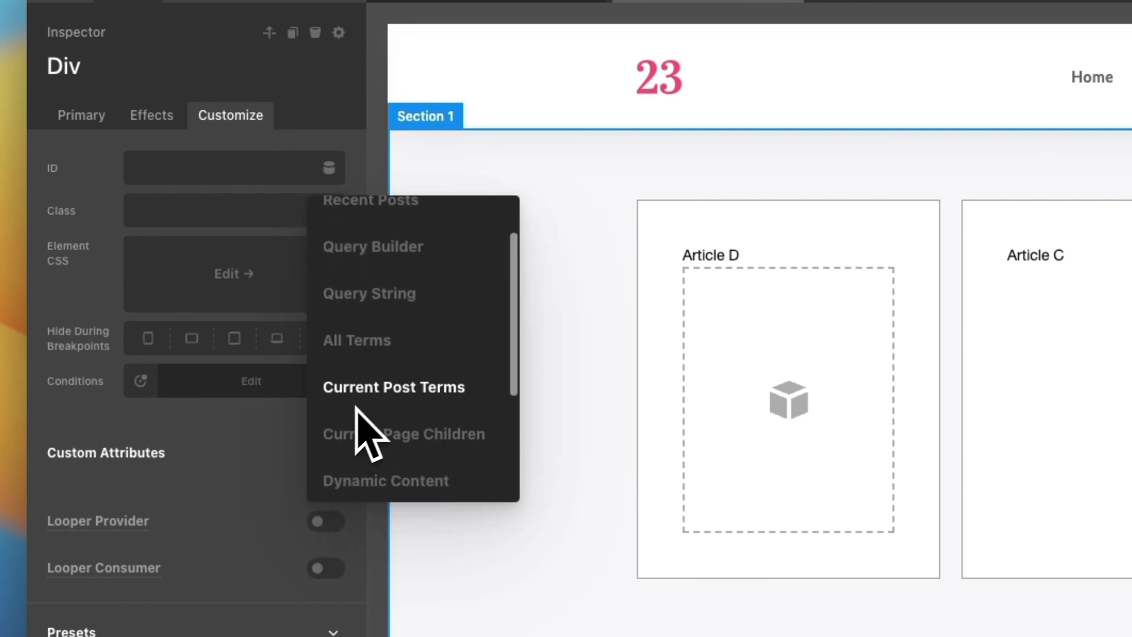
{"action": "left_click", "coordinate": [360, 400]}
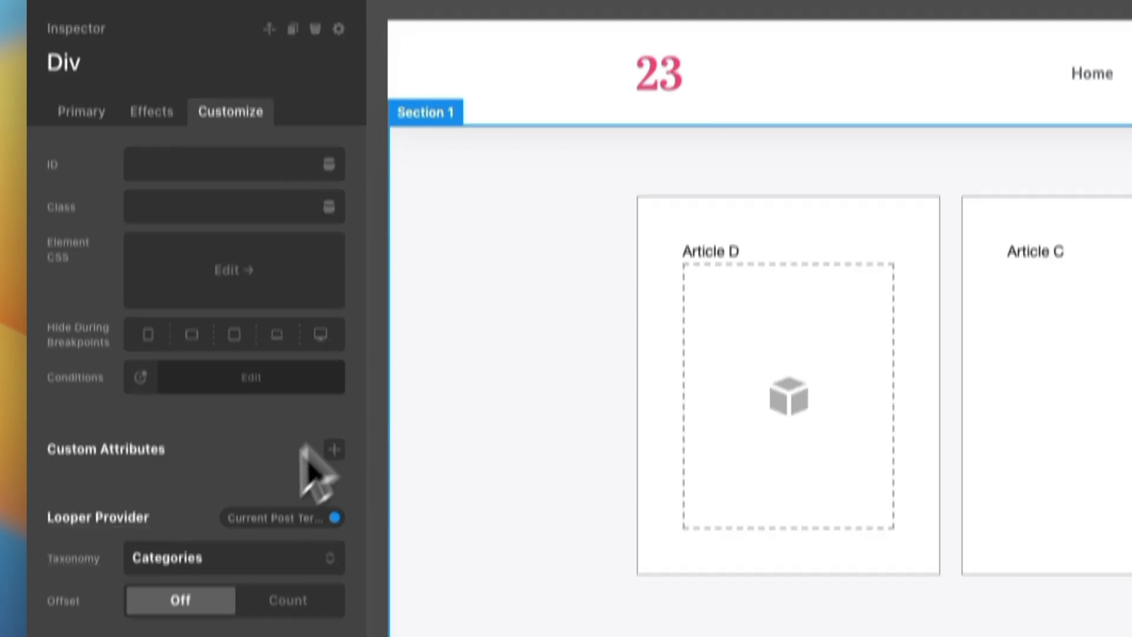
{"action": "left_click", "coordinate": [156, 563]}
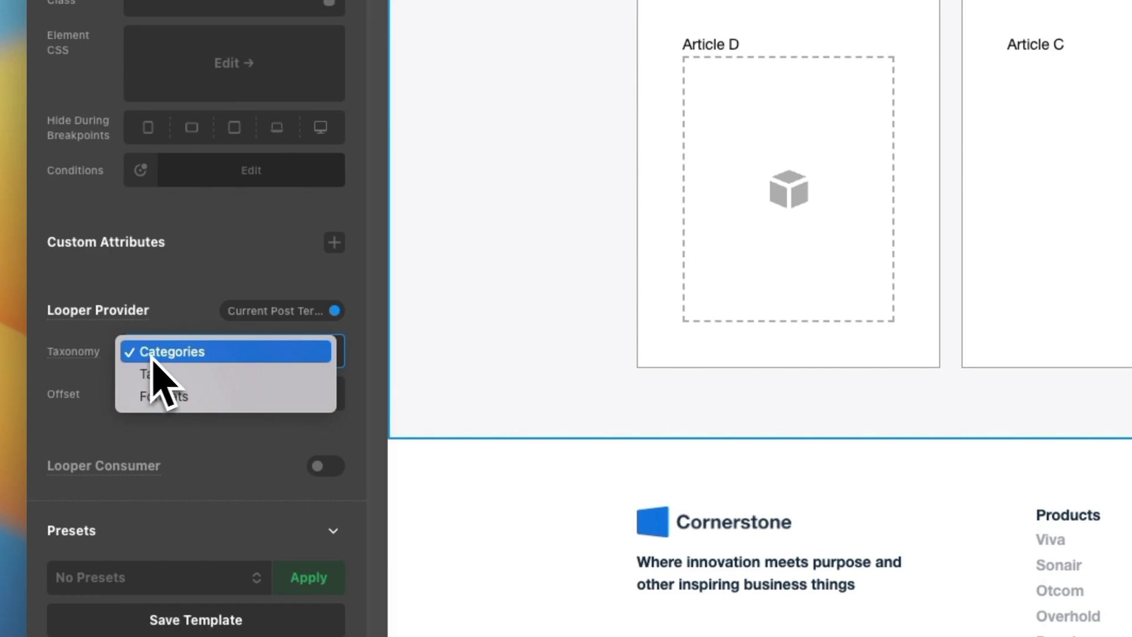
{"action": "left_click", "coordinate": [167, 357]}
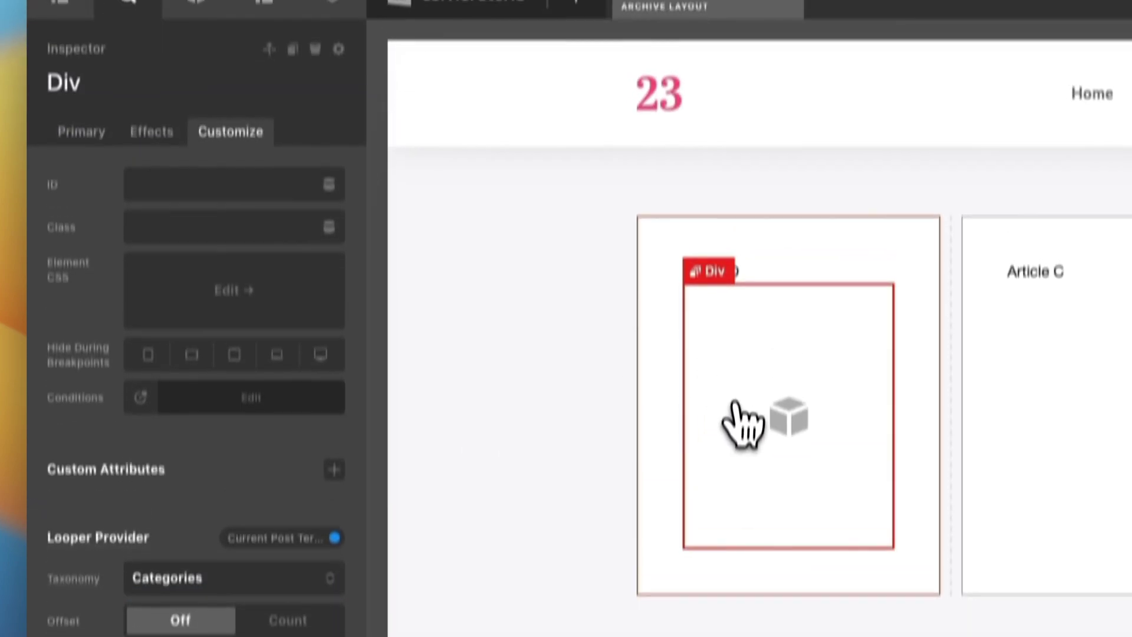
Put a Headline inside the Article D div and make it a Looper Consumer.
{"action": "left_click", "coordinate": [197, 53]}
{"action": "type", "text": "head"}
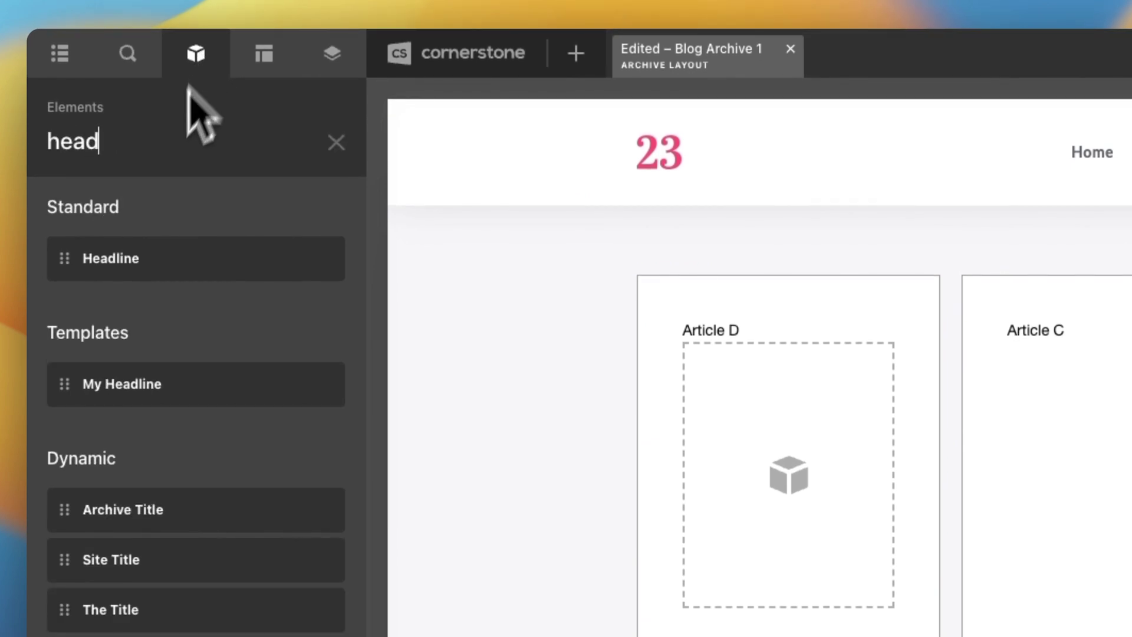
{"action": "left_click_drag", "start_coordinate": [118, 258], "coordinate": [745, 444]}
{"action": "left_click_drag", "start_coordinate": [745, 401], "coordinate": [755, 407]}
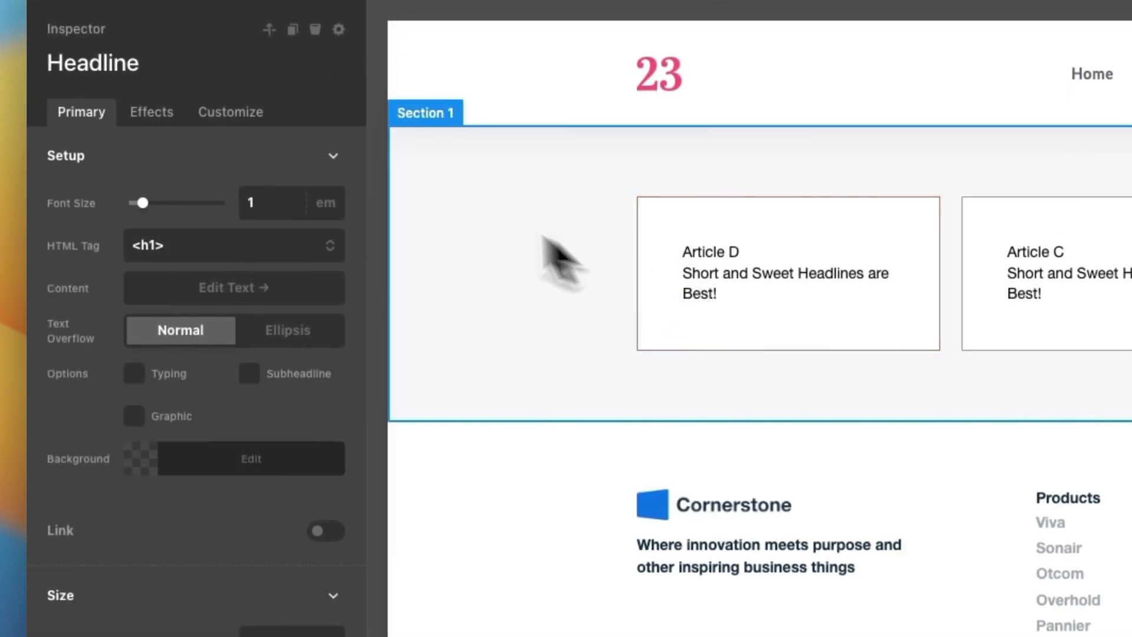
{"action": "left_click", "coordinate": [232, 117]}
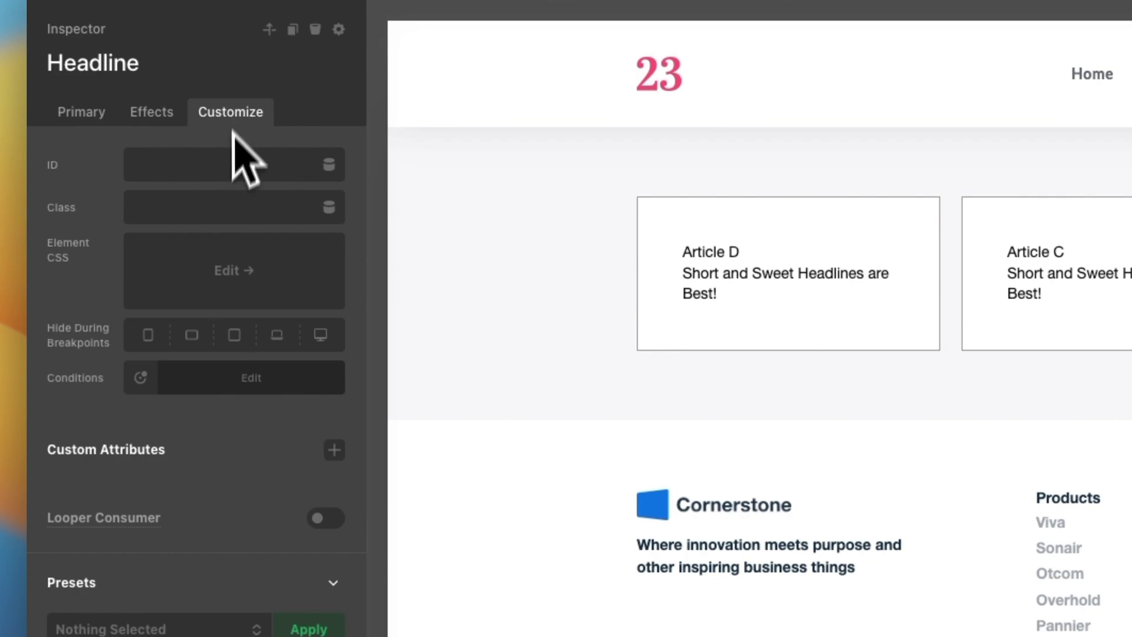
{"action": "left_click", "coordinate": [325, 520]}
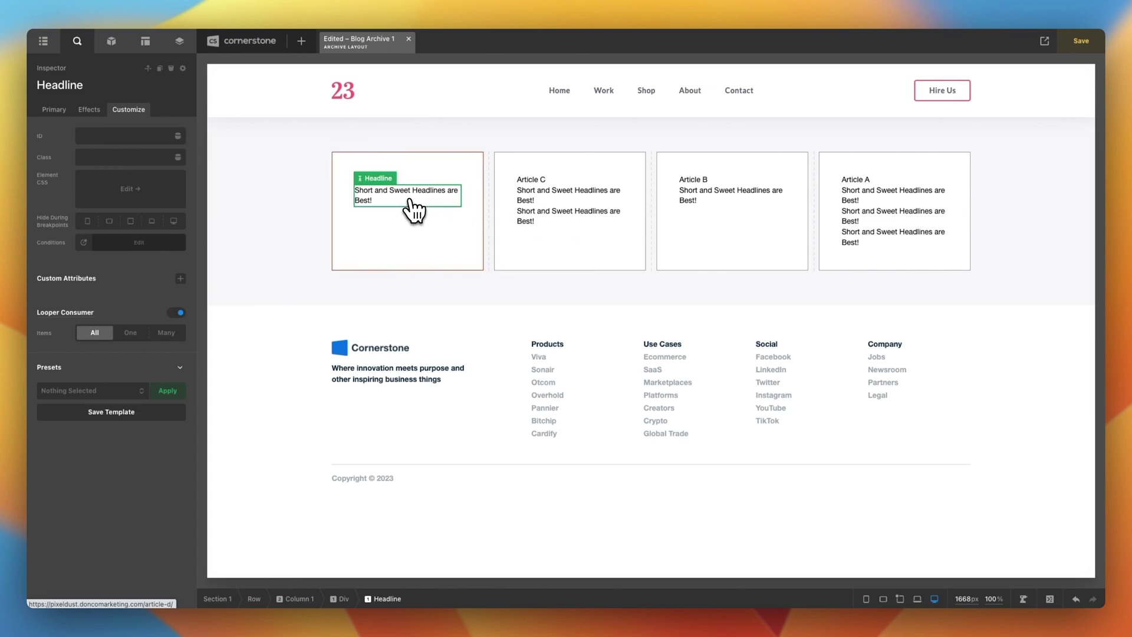
{"action": "left_click", "coordinate": [42, 111]}
Set the headline text to the dynamic Term Name and save the layout.
{"action": "left_click", "coordinate": [111, 200]}
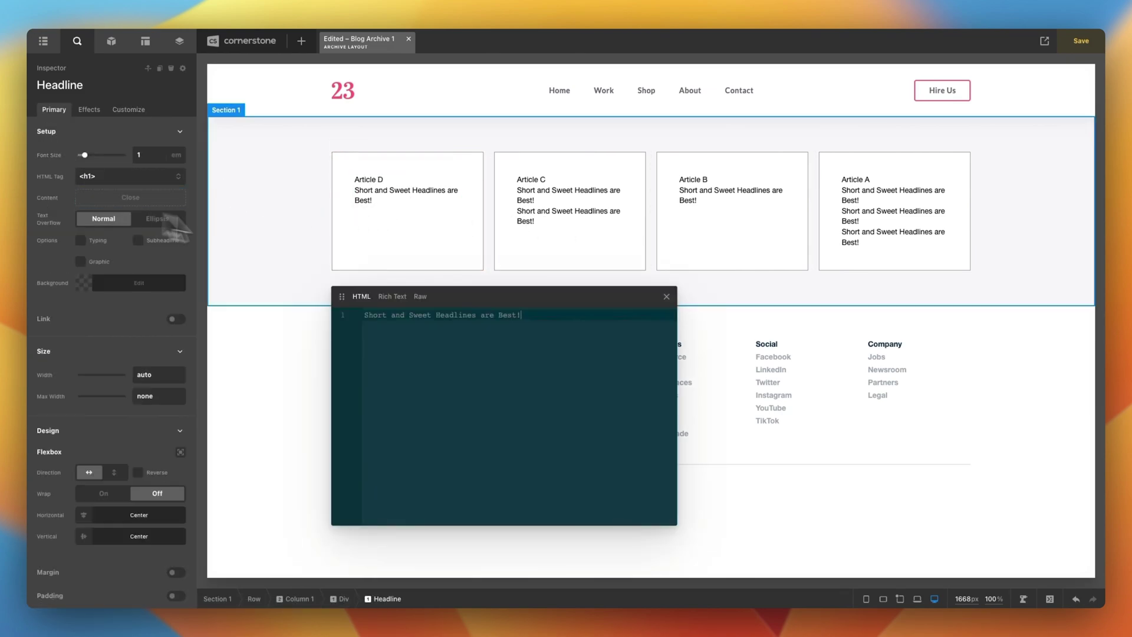
{"action": "key", "text": "super+a"}
{"action": "key", "text": "BackSpace"}
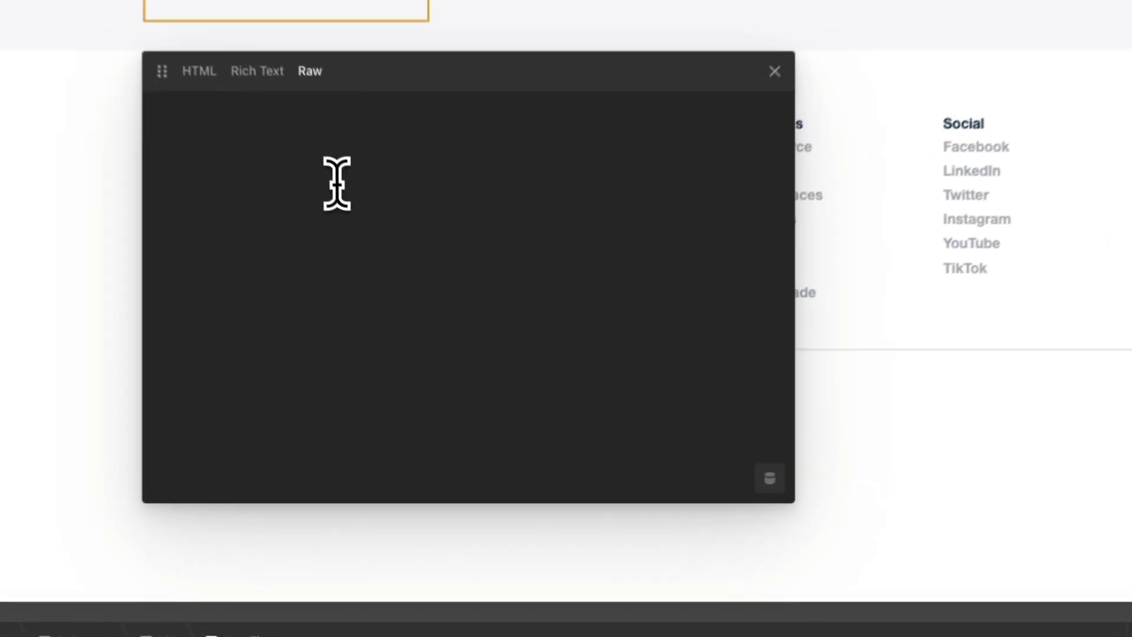
{"action": "left_click", "coordinate": [792, 482]}
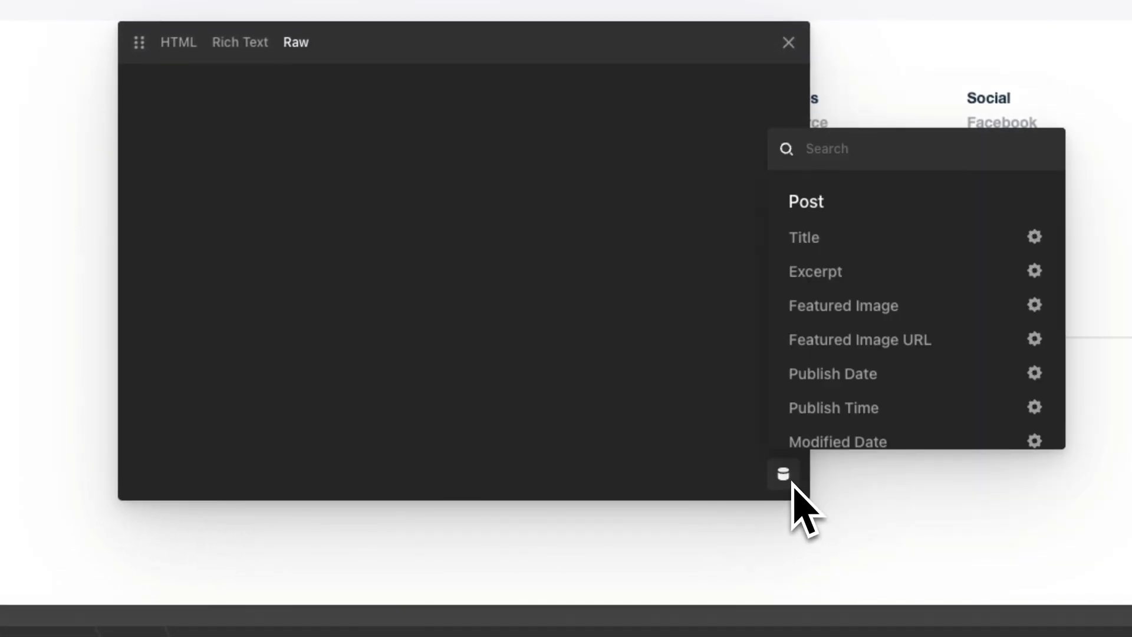
{"action": "type", "text": "term"}
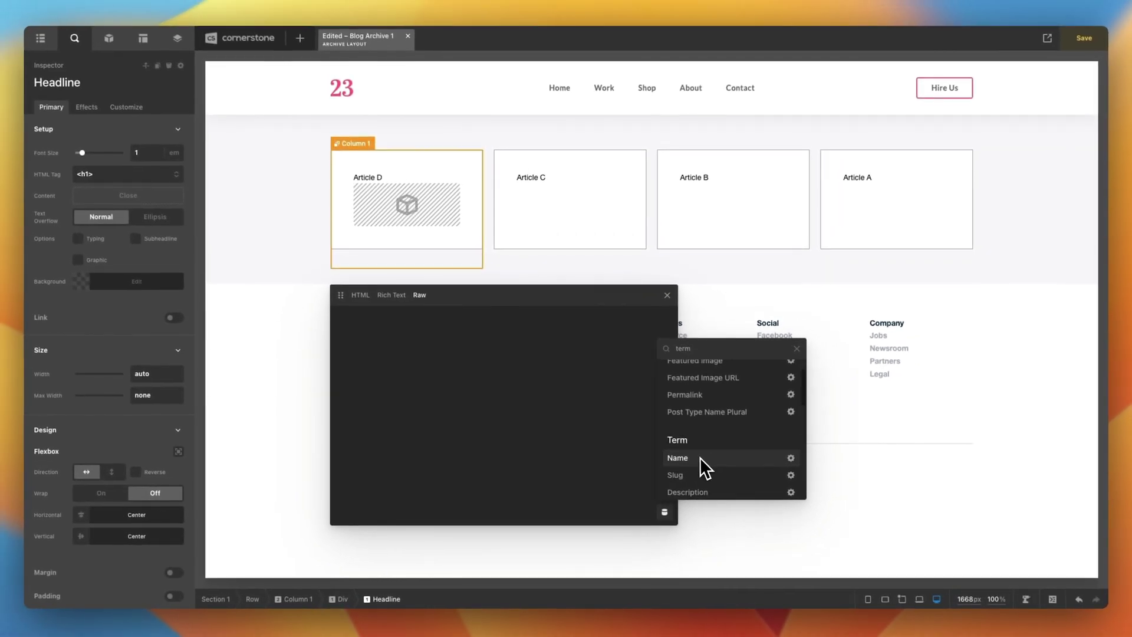
{"action": "left_click", "coordinate": [678, 458]}
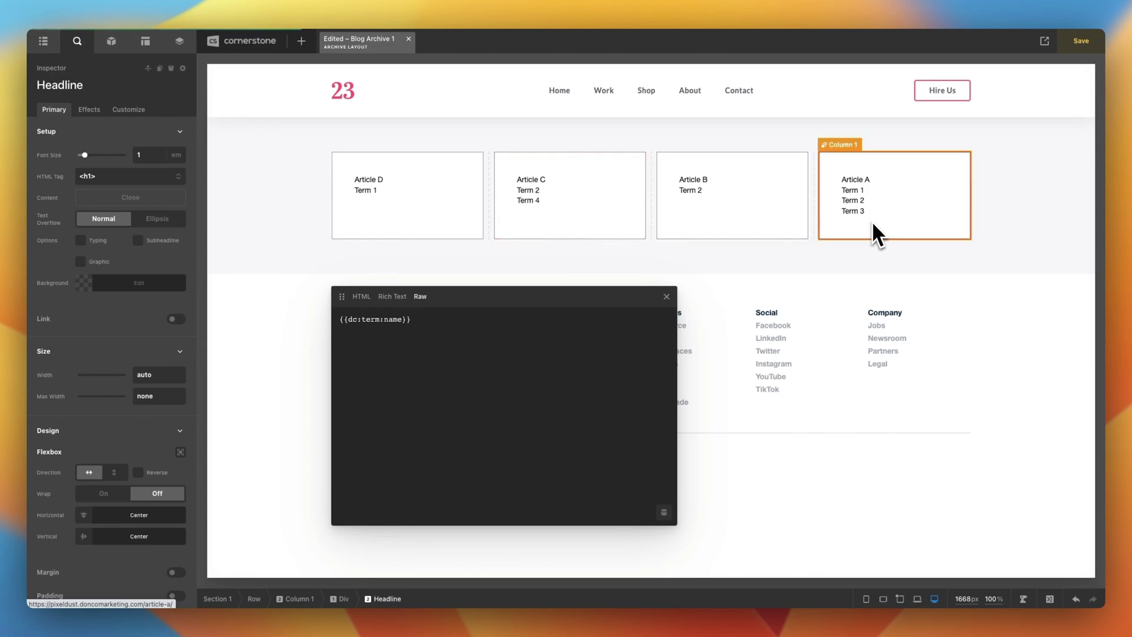
{"action": "key", "text": "super+s"}
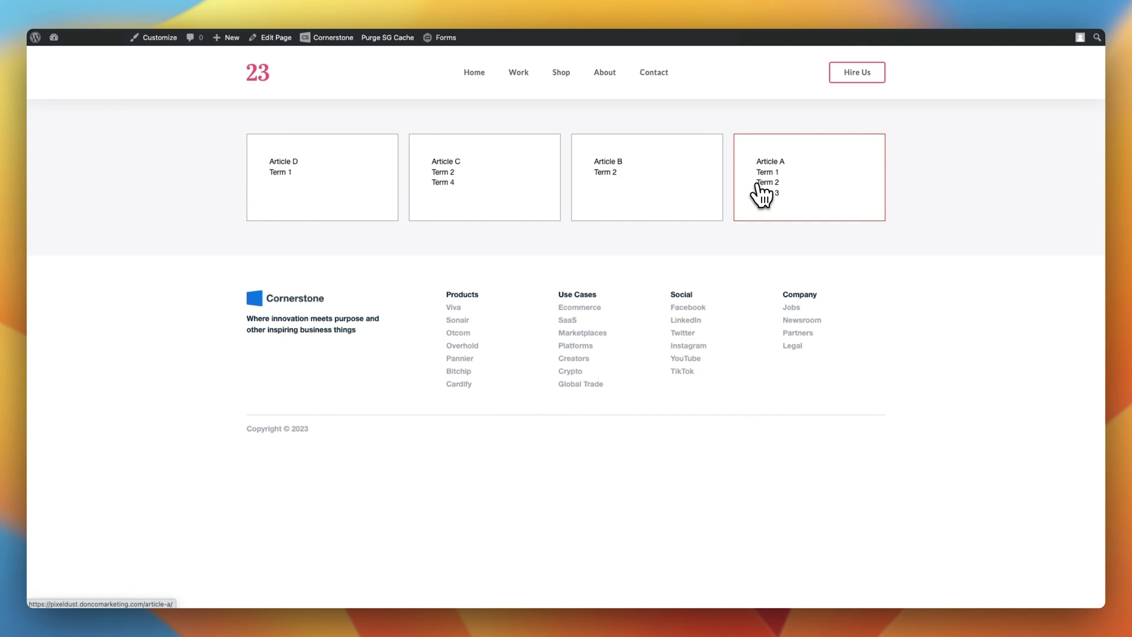
{"action": "left_click", "coordinate": [326, 189]}
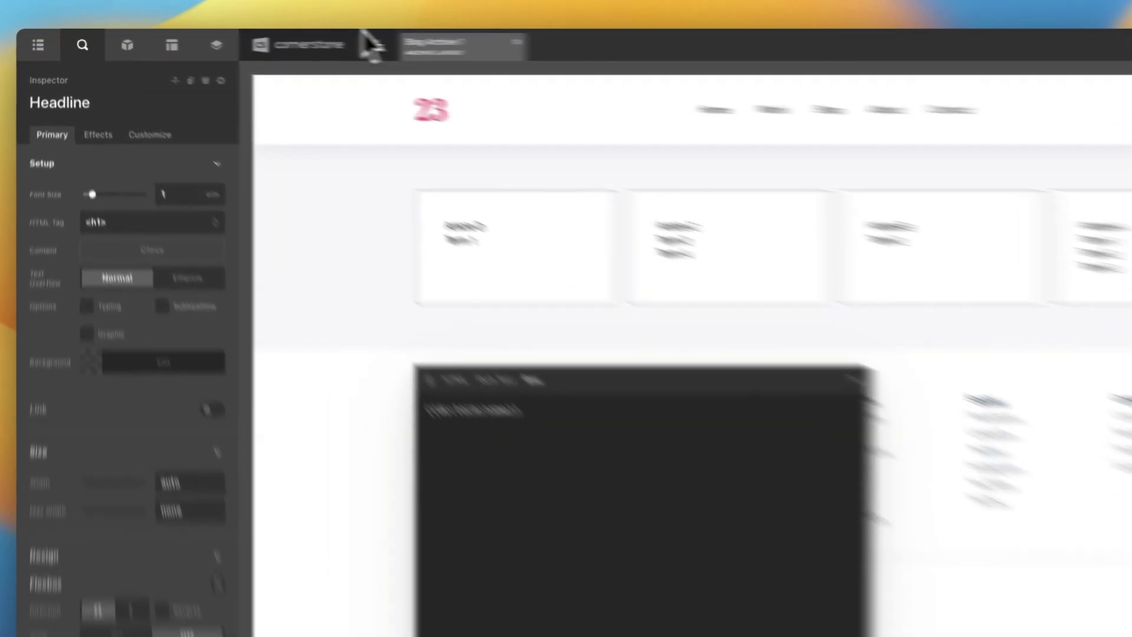
Start a new single layout with a single-column row and select its empty column.
{"action": "left_click", "coordinate": [301, 41]}
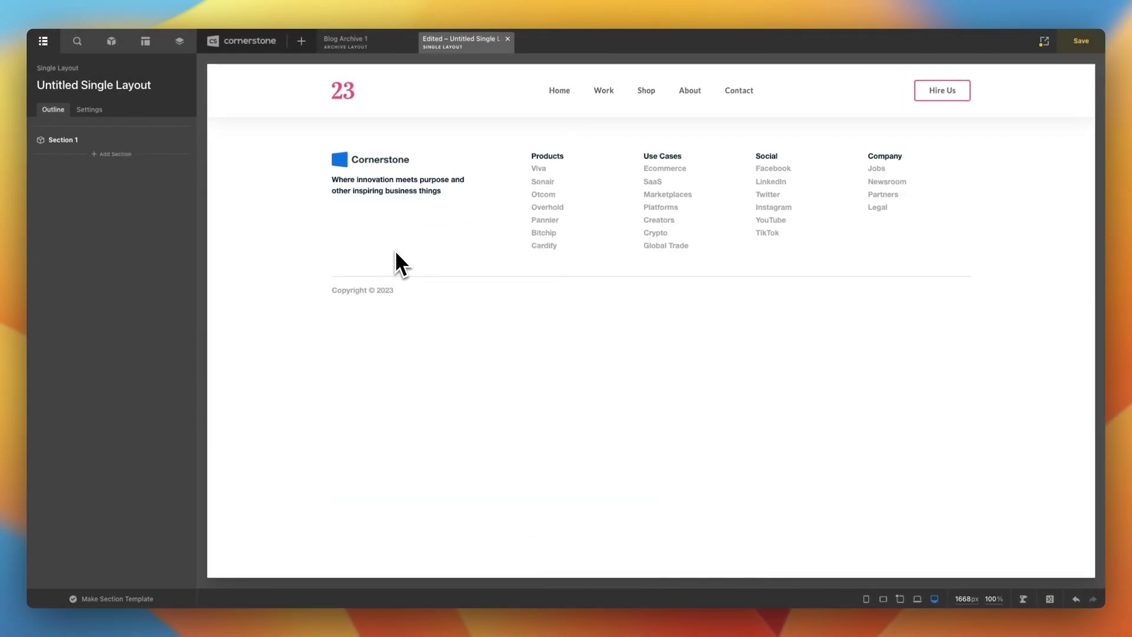
{"action": "left_click", "coordinate": [616, 204]}
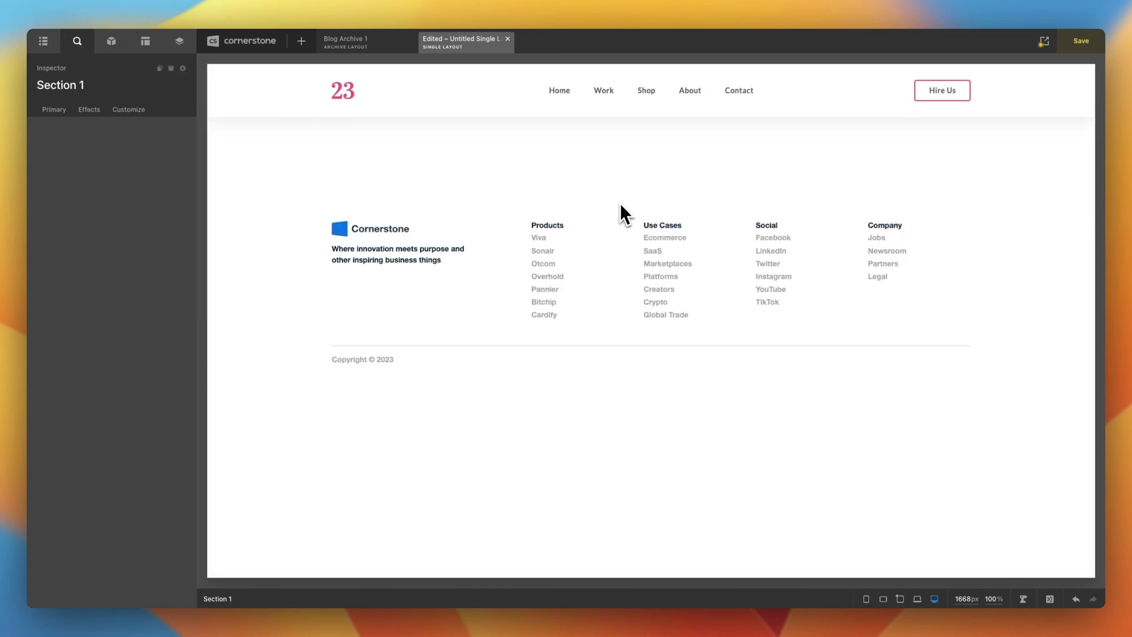
{"action": "left_click", "coordinate": [436, 223]}
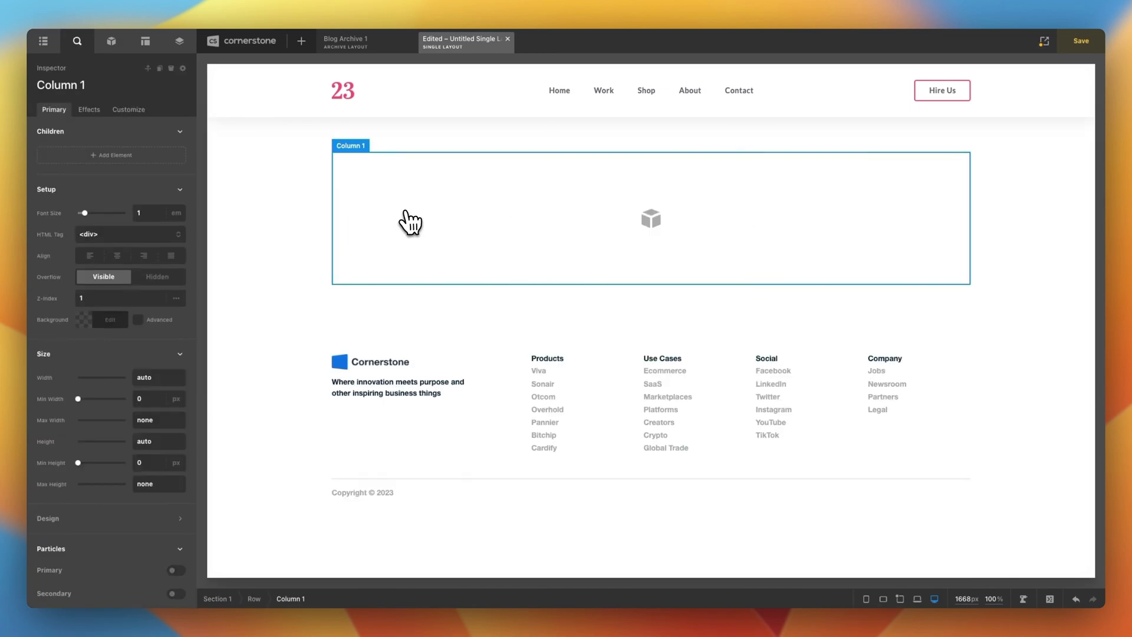
Add a Div to the column as a Looper Provider for Current Post Terms, taxonomy Categories.
{"action": "left_click", "coordinate": [110, 41]}
{"action": "type", "text": "d"}
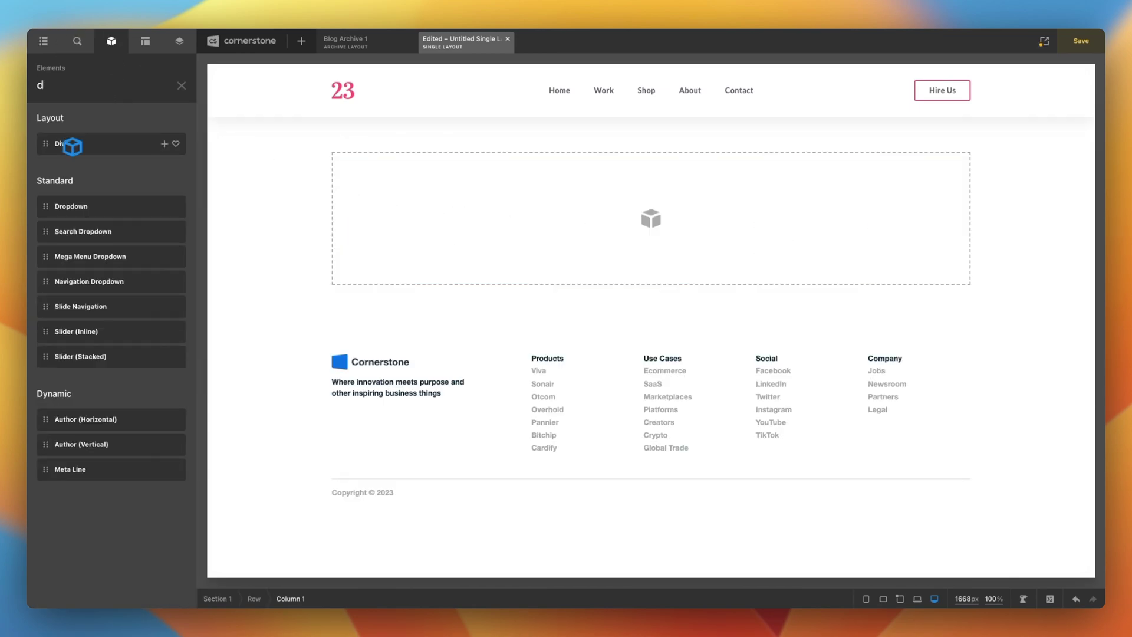
{"action": "left_click_drag", "start_coordinate": [70, 144], "coordinate": [422, 211]}
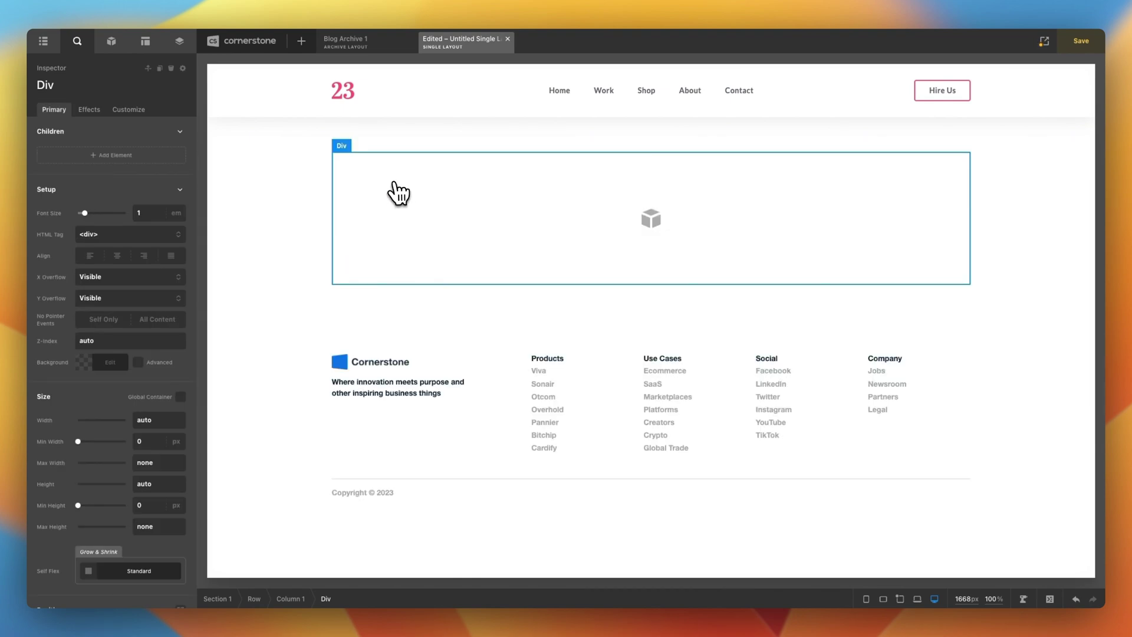
{"action": "left_click", "coordinate": [139, 112]}
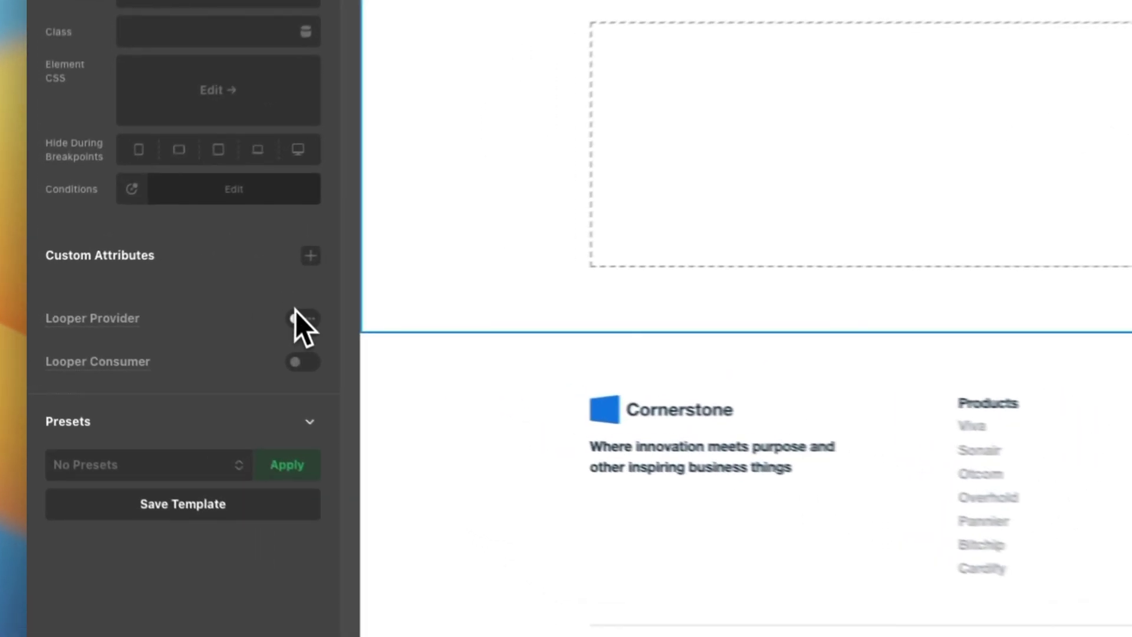
{"action": "left_click", "coordinate": [176, 313]}
{"action": "left_click", "coordinate": [393, 251]}
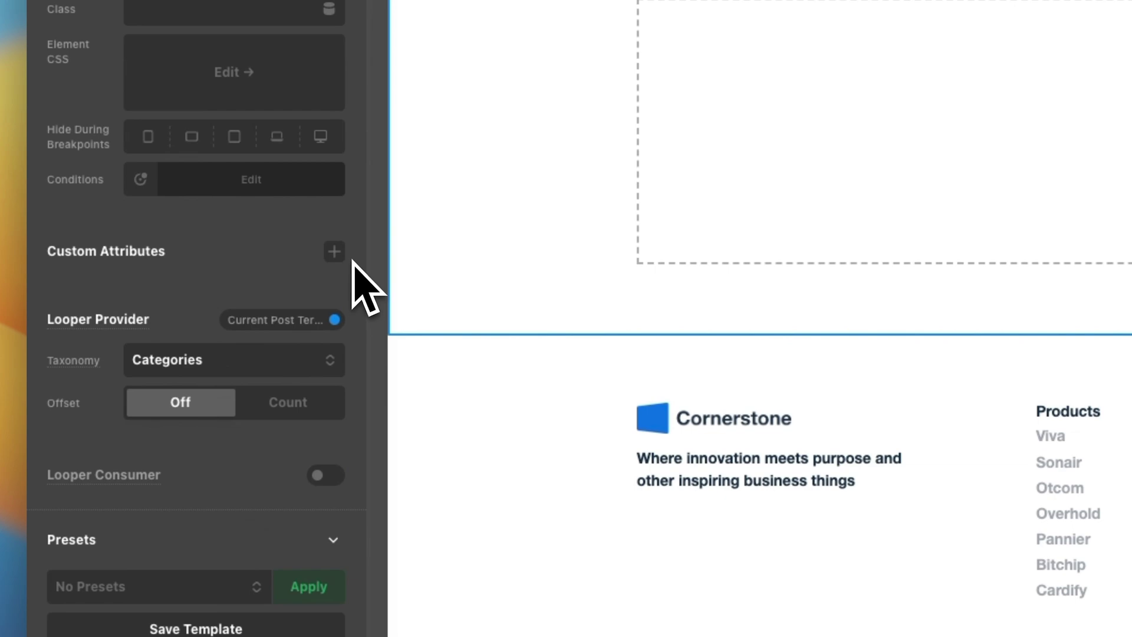
{"action": "left_click", "coordinate": [215, 357]}
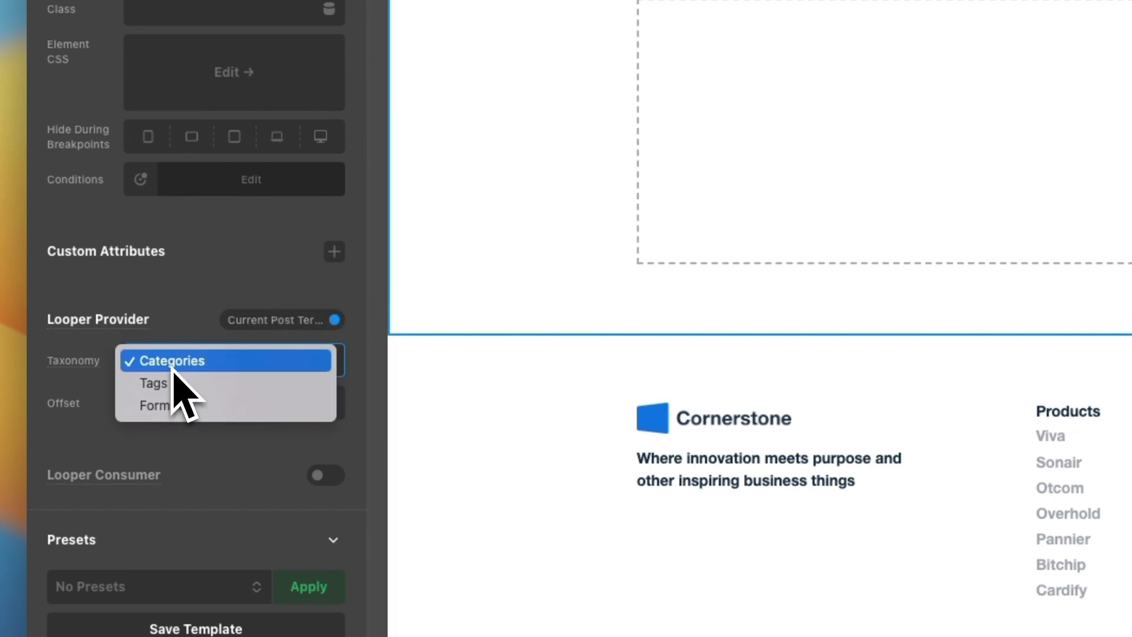
{"action": "left_click", "coordinate": [172, 369]}
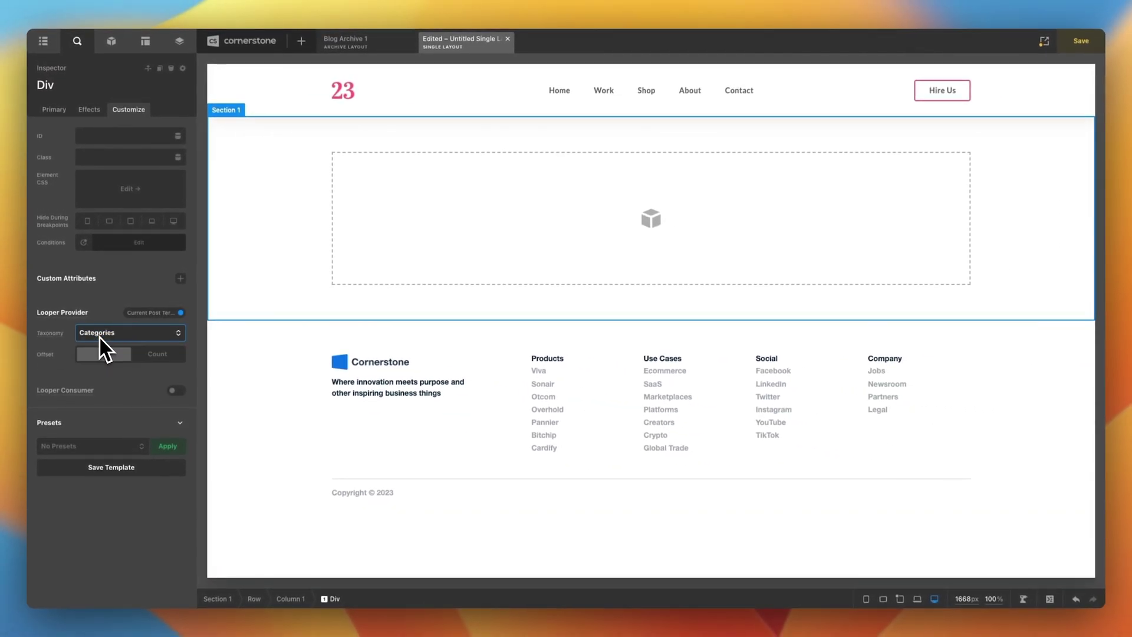
Place a Headline inside the Div and enable it as a Looper Consumer.
{"action": "left_click", "coordinate": [112, 43]}
{"action": "type", "text": "head"}
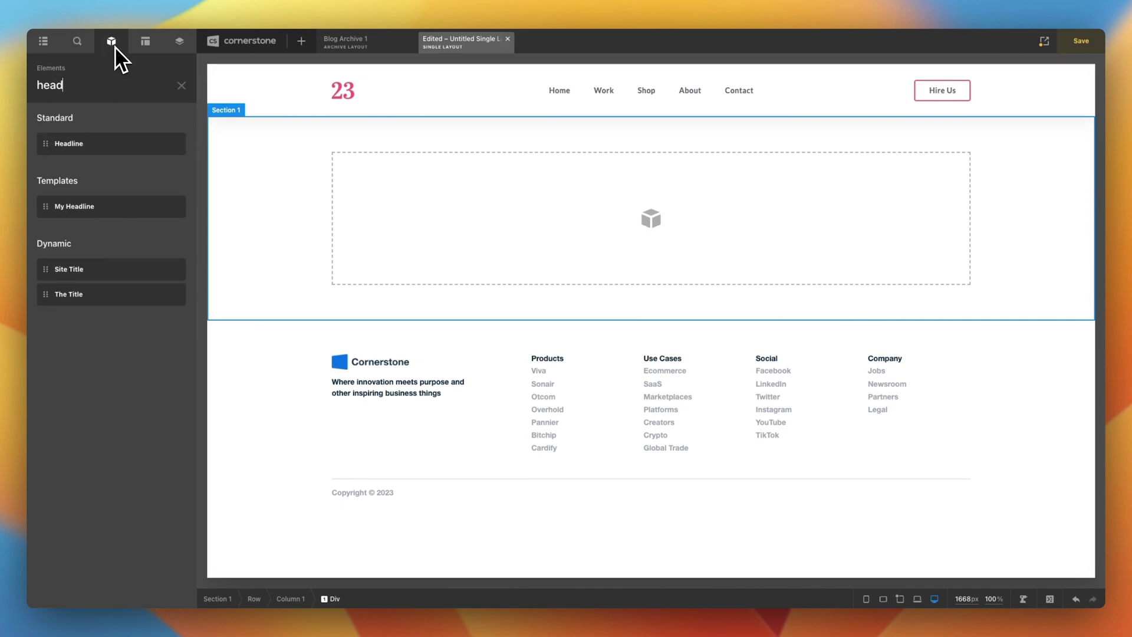
{"action": "left_click_drag", "start_coordinate": [82, 133], "coordinate": [433, 196]}
{"action": "left_click", "coordinate": [129, 110]}
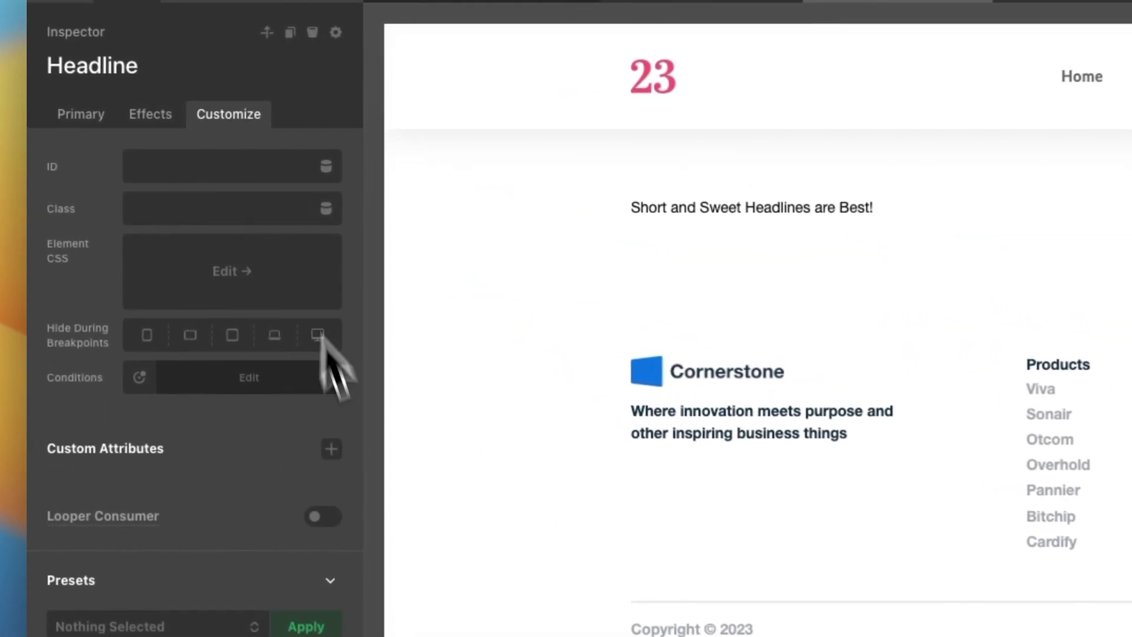
{"action": "left_click", "coordinate": [323, 515]}
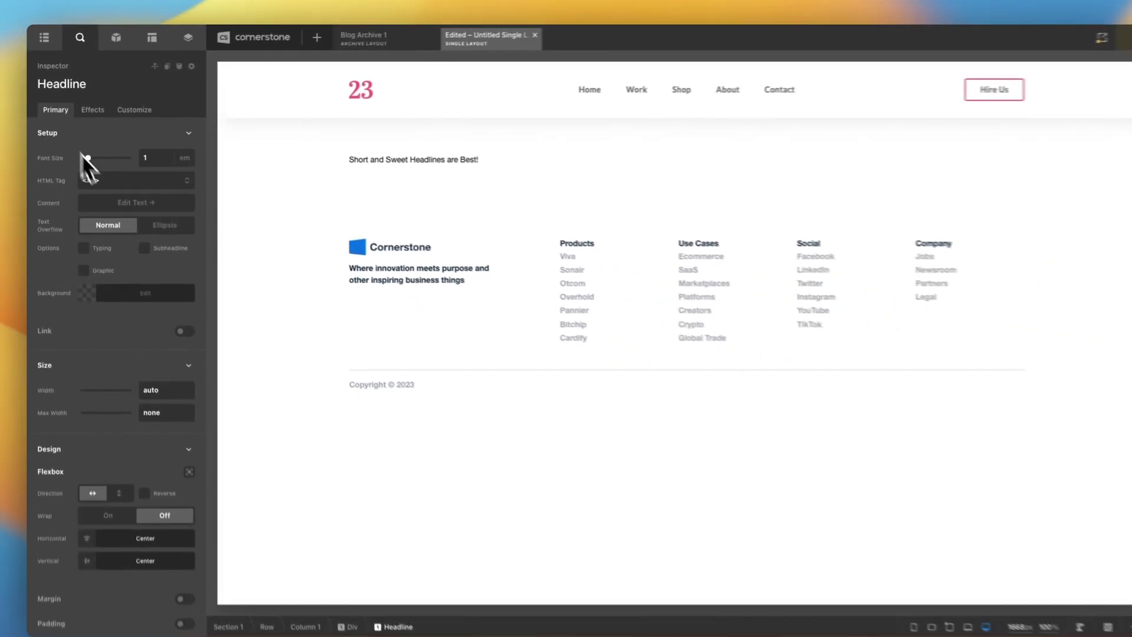
Set the headline's raw content to the dynamic term name {{dc:term:name}}.
{"action": "left_click", "coordinate": [110, 197]}
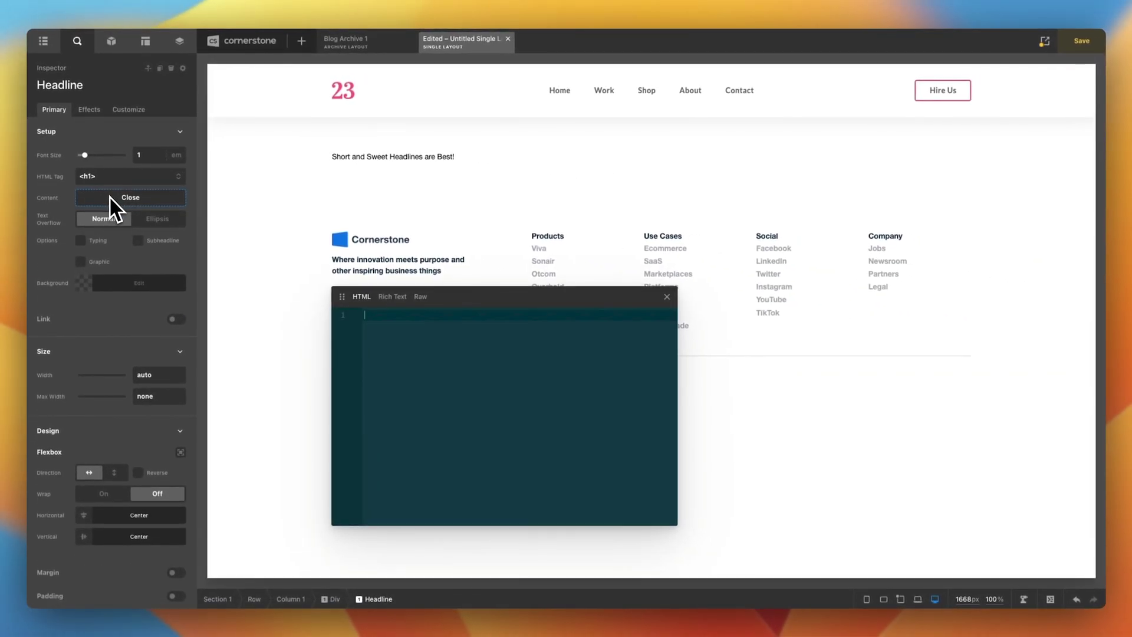
{"action": "left_click", "coordinate": [421, 297]}
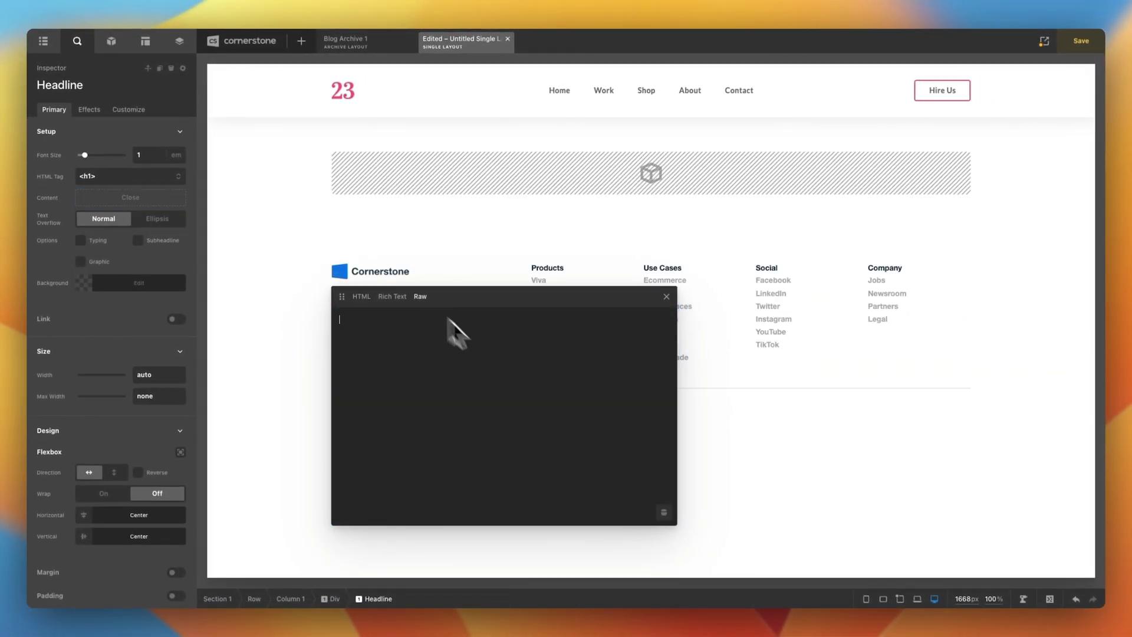
{"action": "left_click", "coordinate": [663, 510]}
{"action": "type", "text": "term"}
{"action": "left_click", "coordinate": [687, 492]}
{"action": "left_click", "coordinate": [666, 296]}
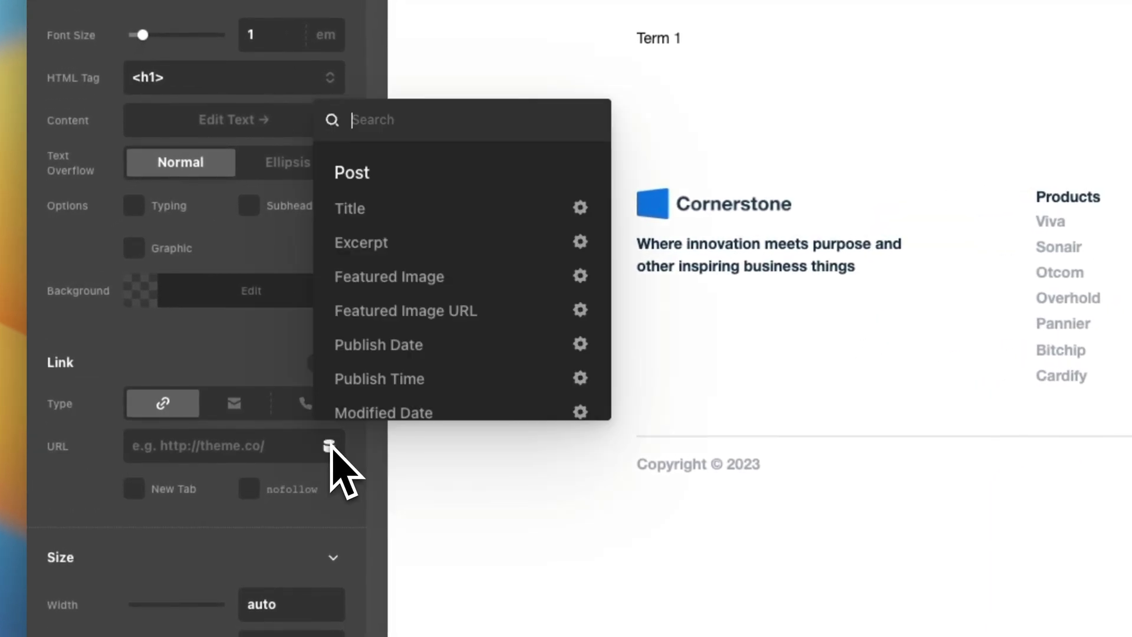
Link the headline to the dynamic term URL {{dc:term:url}}.
{"action": "type", "text": "term"}
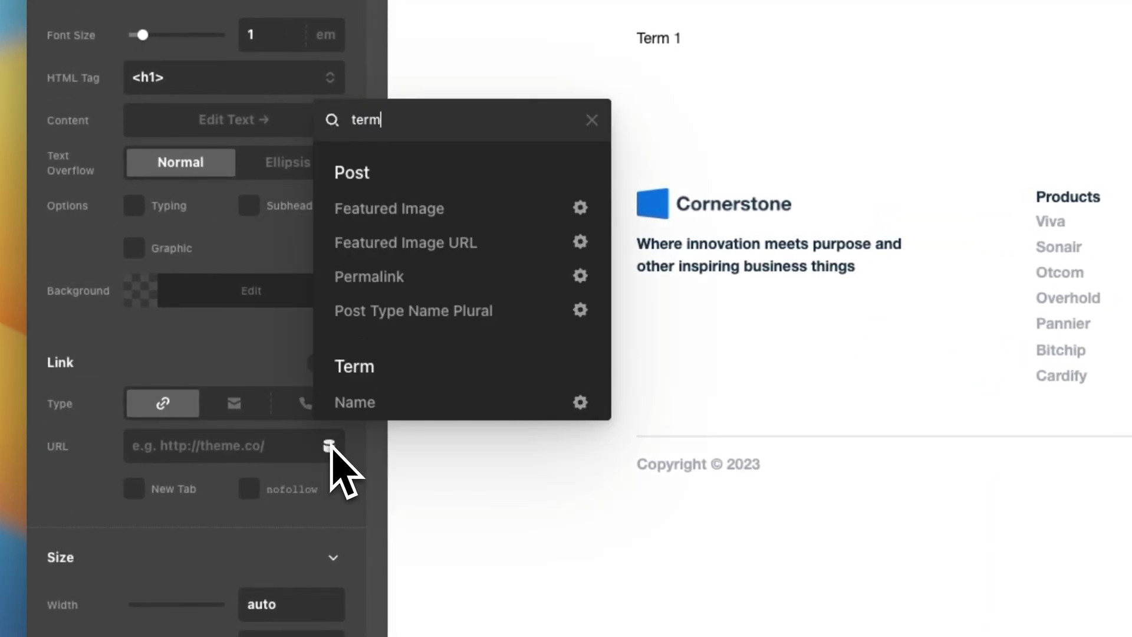
{"action": "scroll", "coordinate": [373, 391], "scroll_direction": "down", "scroll_amount": 5}
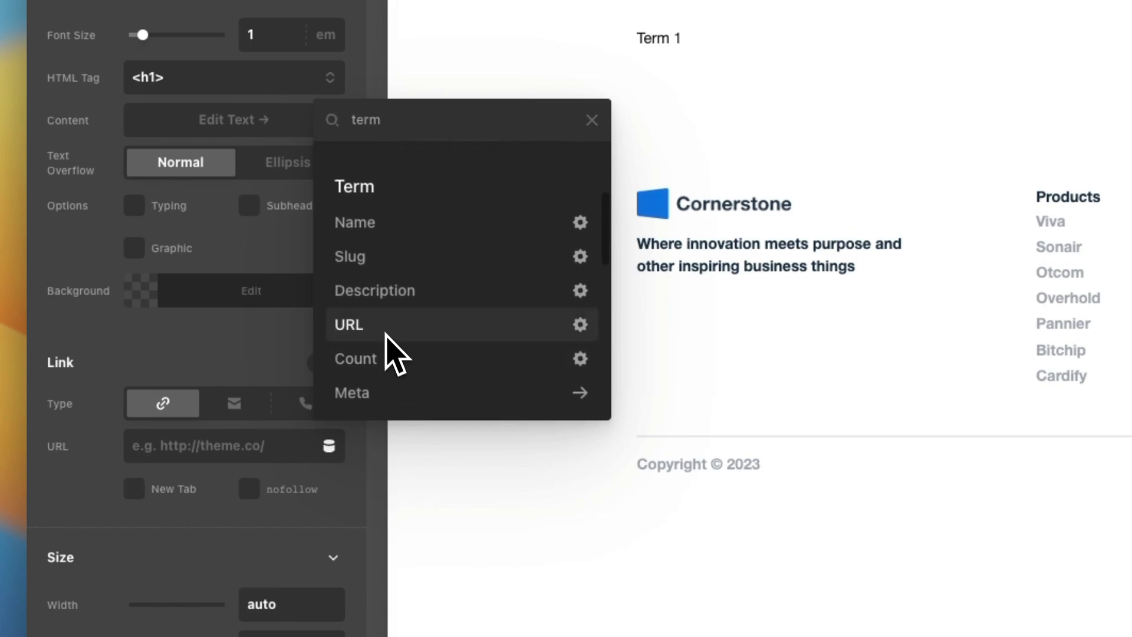
{"action": "left_click", "coordinate": [389, 331]}
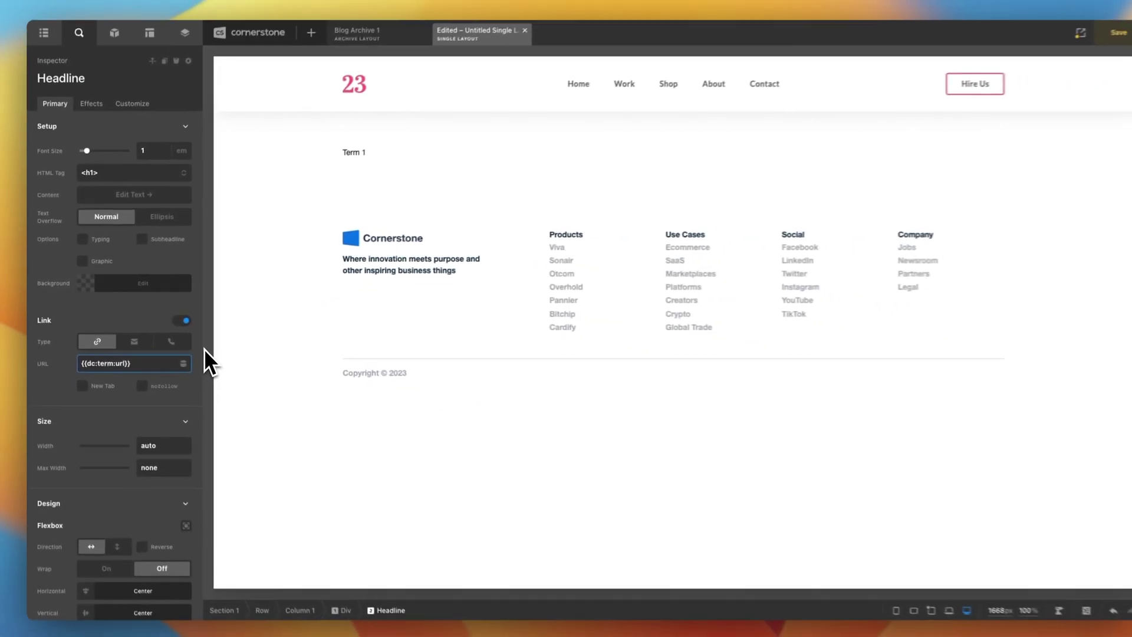
Retitle the layout 'Single Blog Post' in its settings.
{"action": "left_click", "coordinate": [44, 41]}
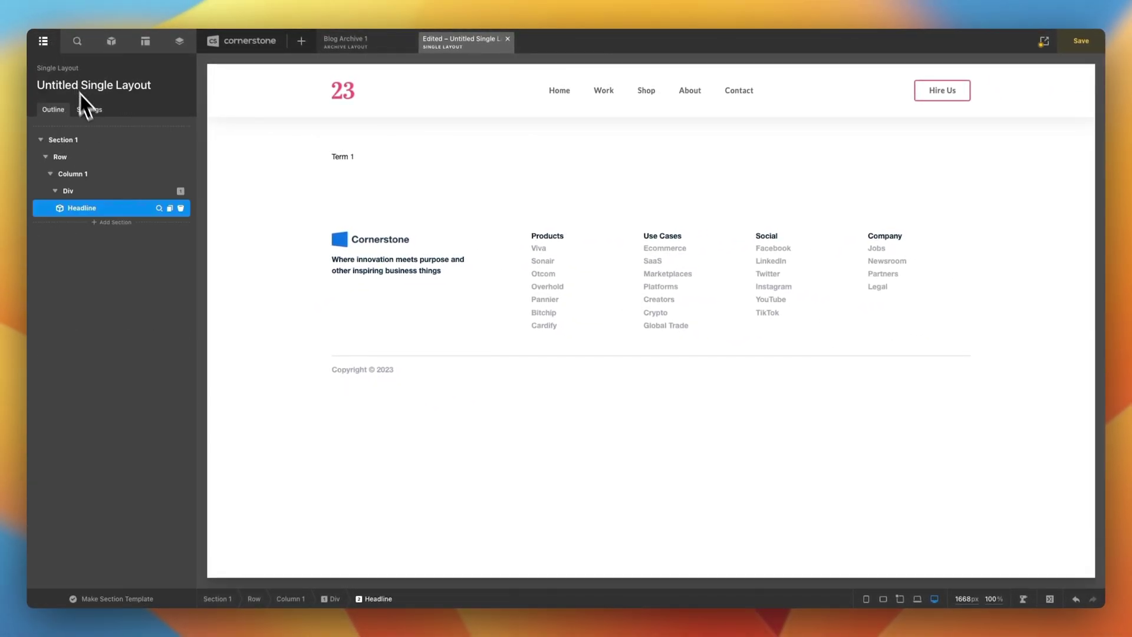
{"action": "left_click", "coordinate": [90, 109]}
{"action": "triple_click", "coordinate": [107, 154]}
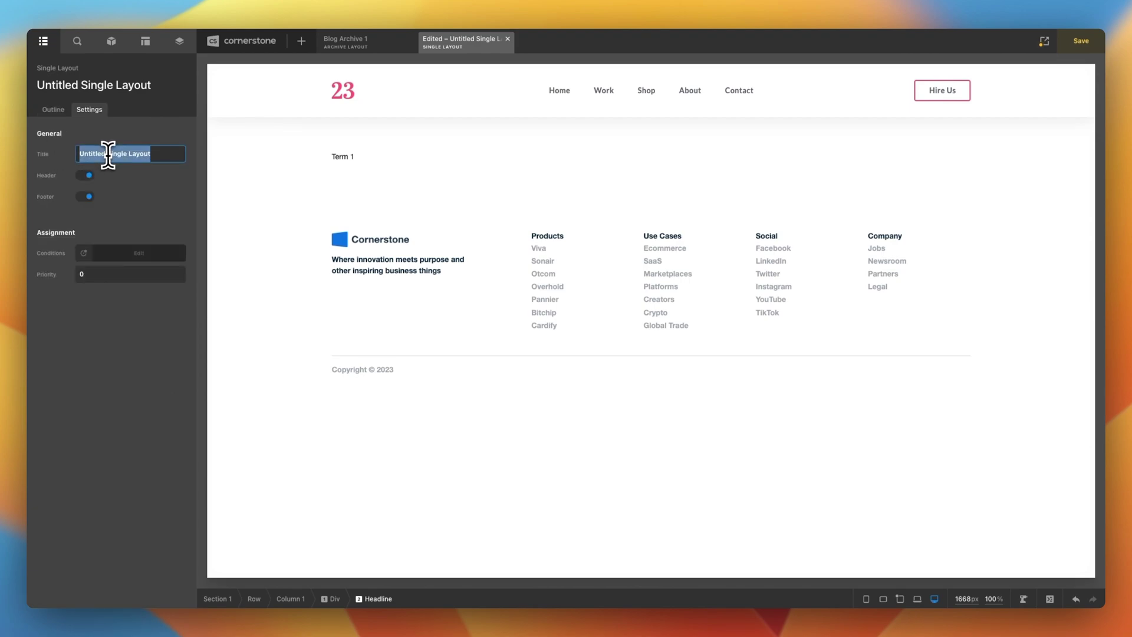
{"action": "type", "text": "Single Blog POst"}
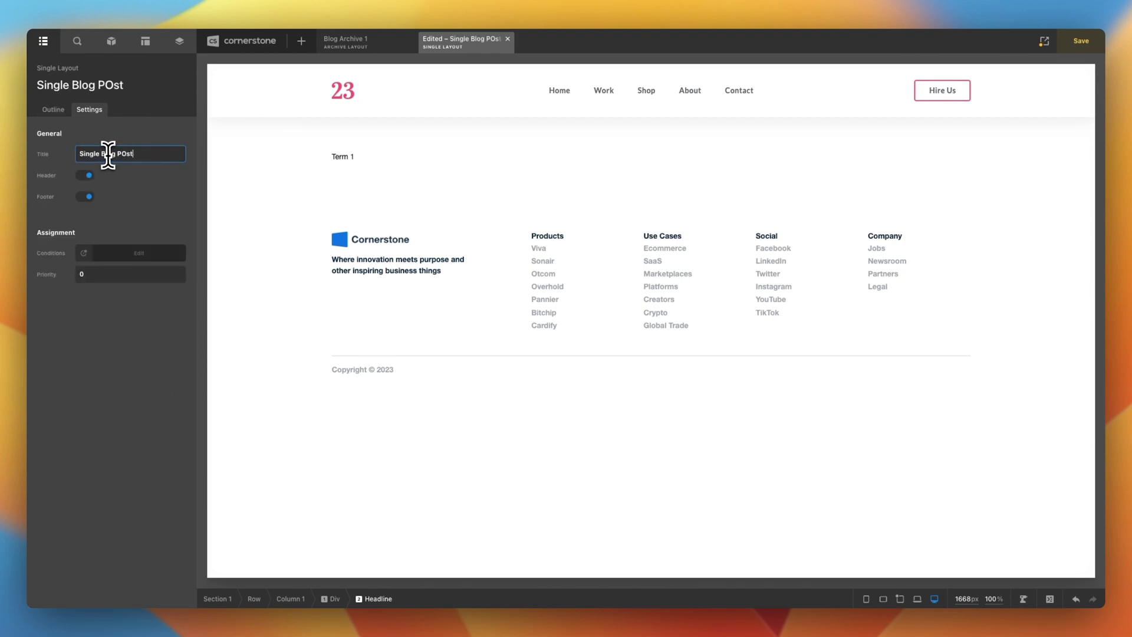
{"action": "key", "text": "BackSpace"}
{"action": "key", "text": "BackSpace"}
{"action": "key", "text": "BackSpace"}
{"action": "type", "text": "ost"}
Add the assignment condition Post Type is Post and save the layout.
{"action": "left_click", "coordinate": [112, 253]}
{"action": "left_click", "coordinate": [118, 220]}
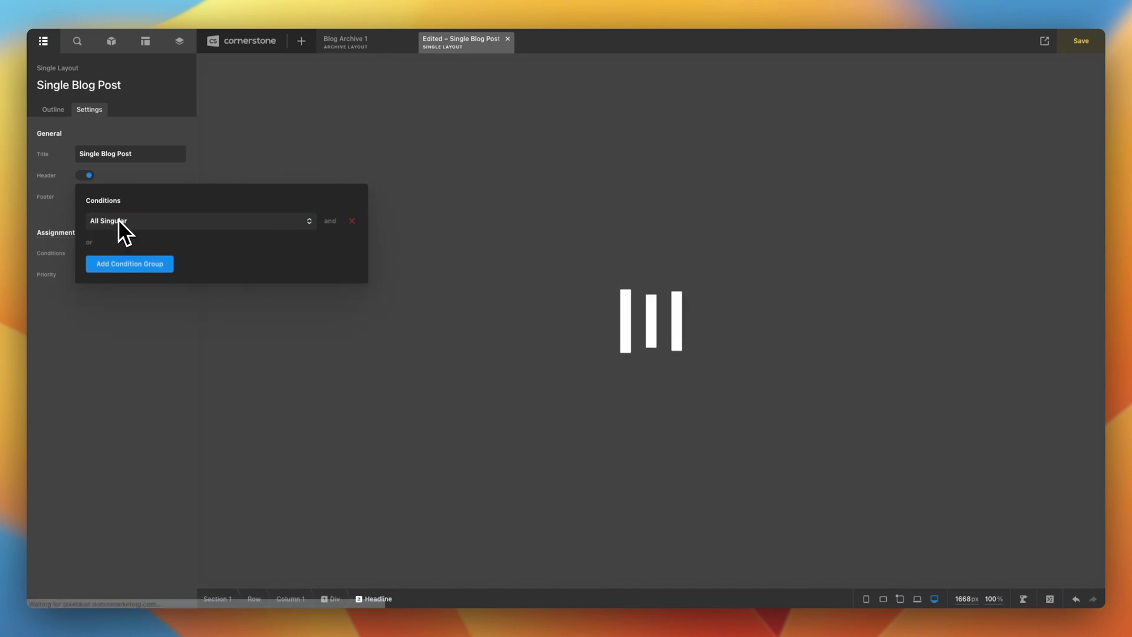
{"action": "left_click", "coordinate": [118, 221]}
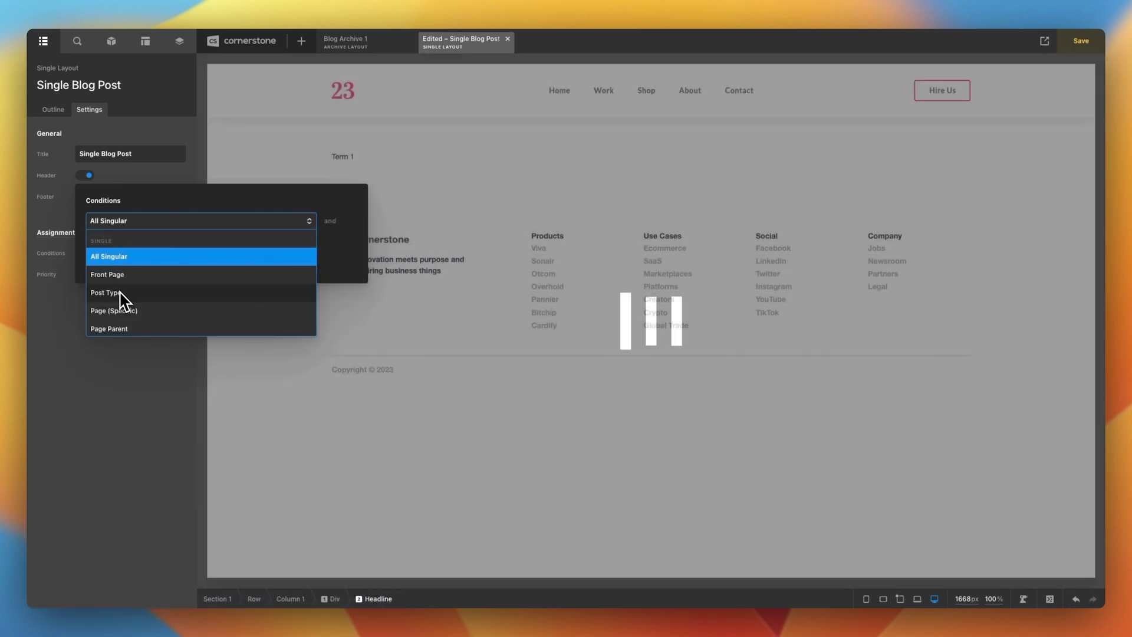
{"action": "left_click", "coordinate": [107, 292]}
{"action": "left_click", "coordinate": [301, 221]}
{"action": "left_click", "coordinate": [250, 248]}
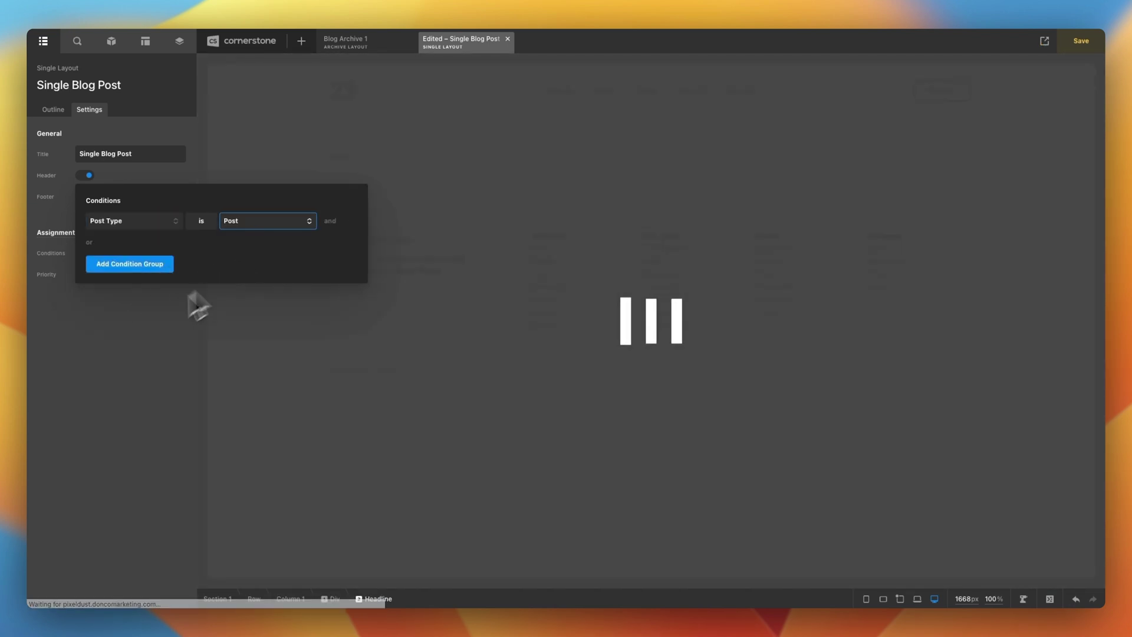
{"action": "left_click", "coordinate": [198, 305]}
{"action": "key", "text": "super+s"}
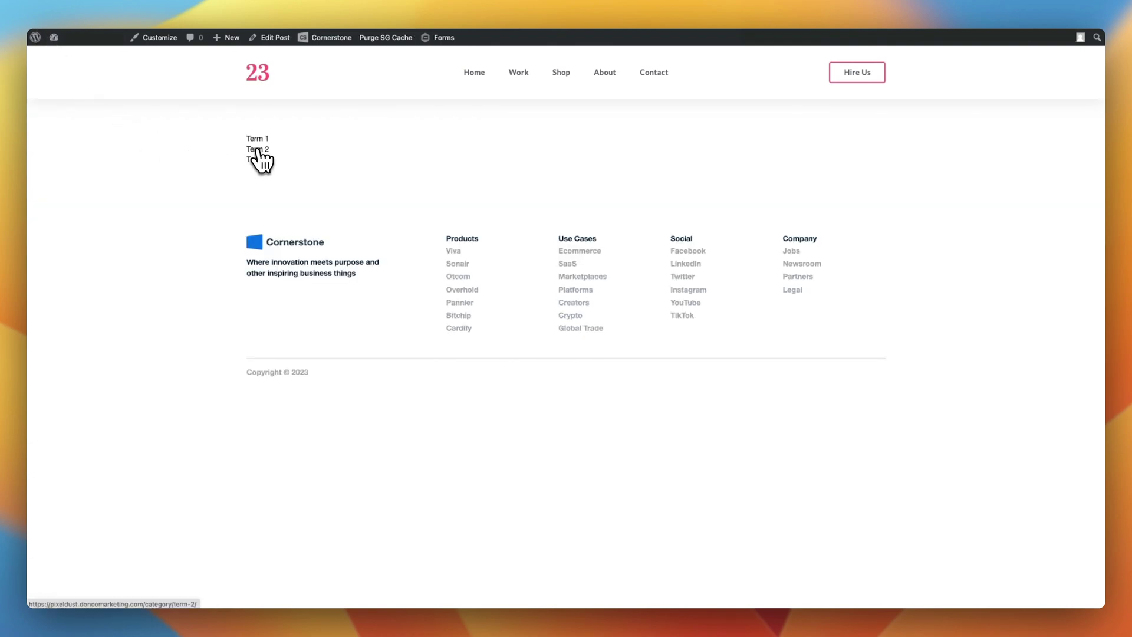
Visit the Term 2 category archive, return to the post, then open the Term 1 archive.
{"action": "left_click", "coordinate": [257, 149]}
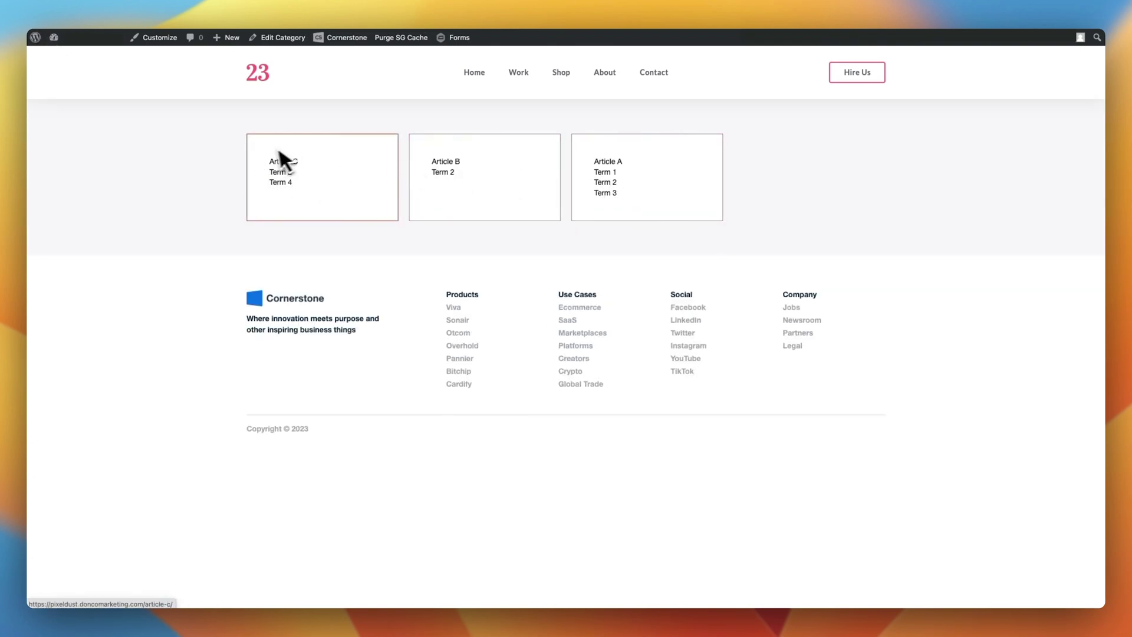
{"action": "key", "text": "super+bracketleft"}
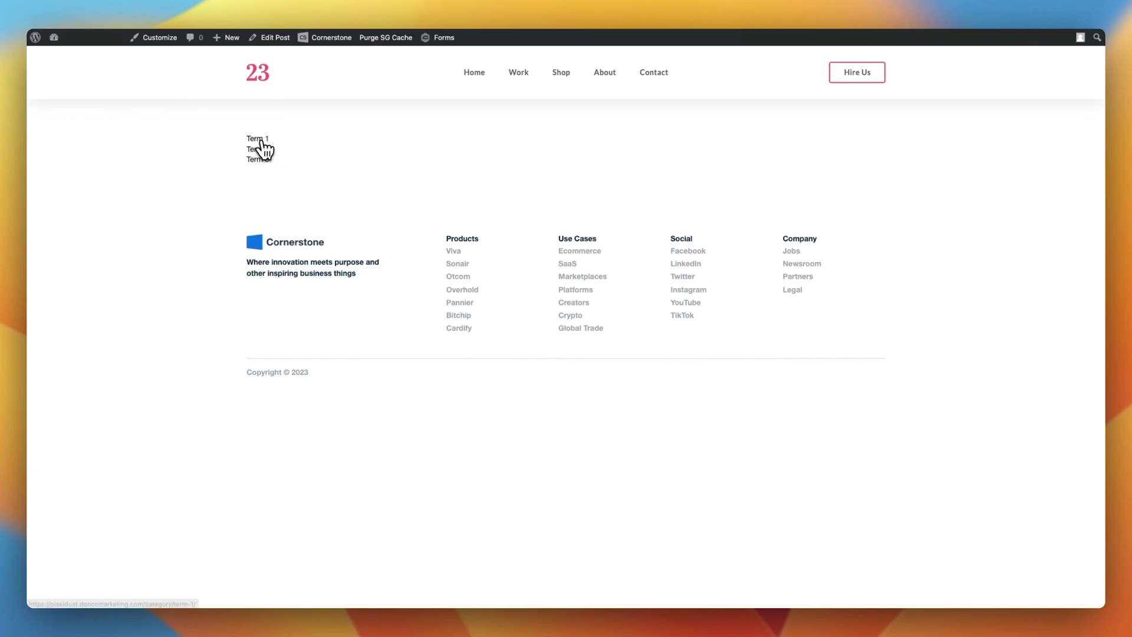
{"action": "left_click", "coordinate": [260, 140]}
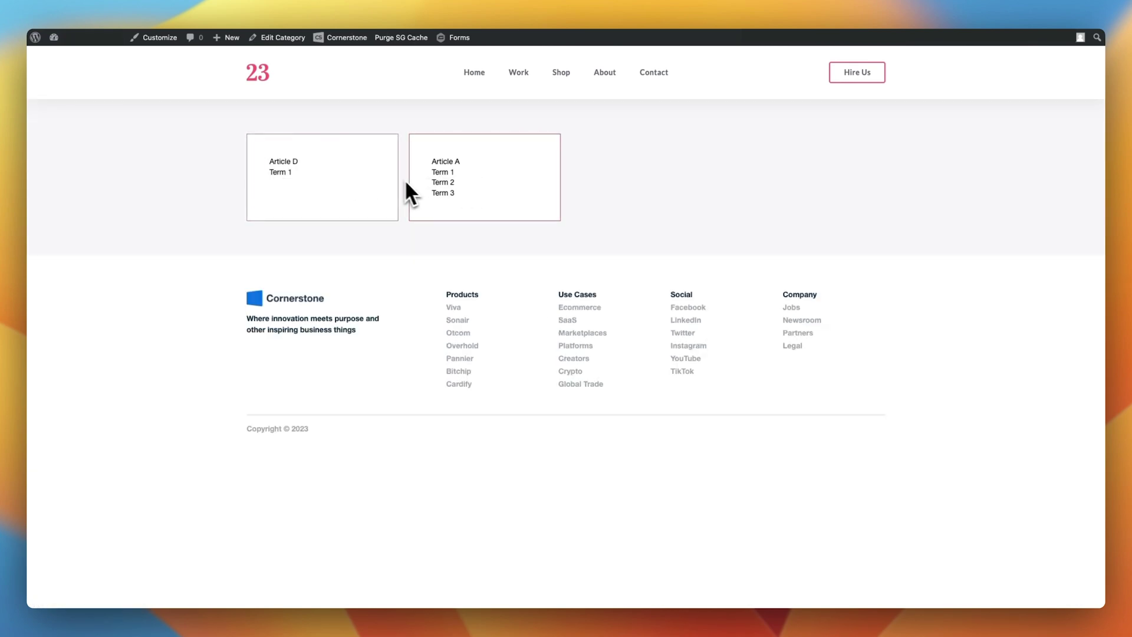